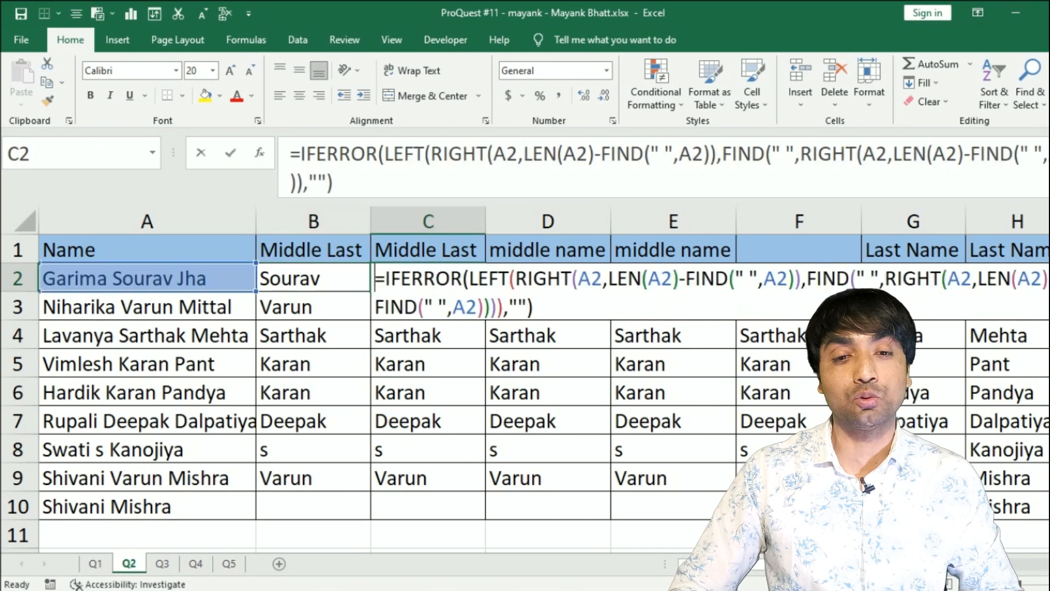
Step: Examine the middle name formulas in D2 and E2 on sheet Q2
key("Escape")
left_click(534, 285)
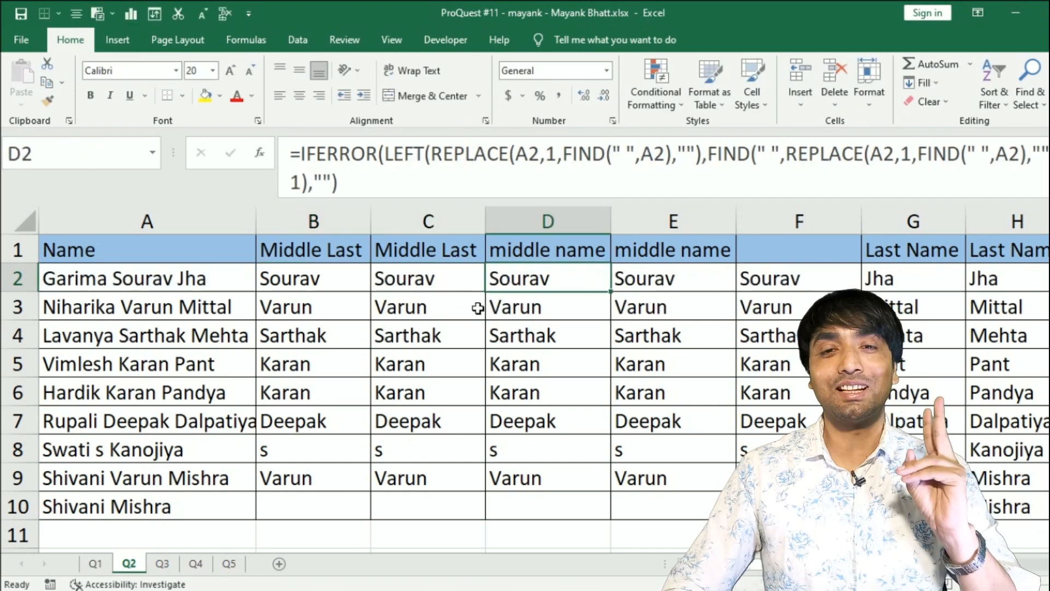
double_click(526, 283)
key("Escape")
double_click(692, 278)
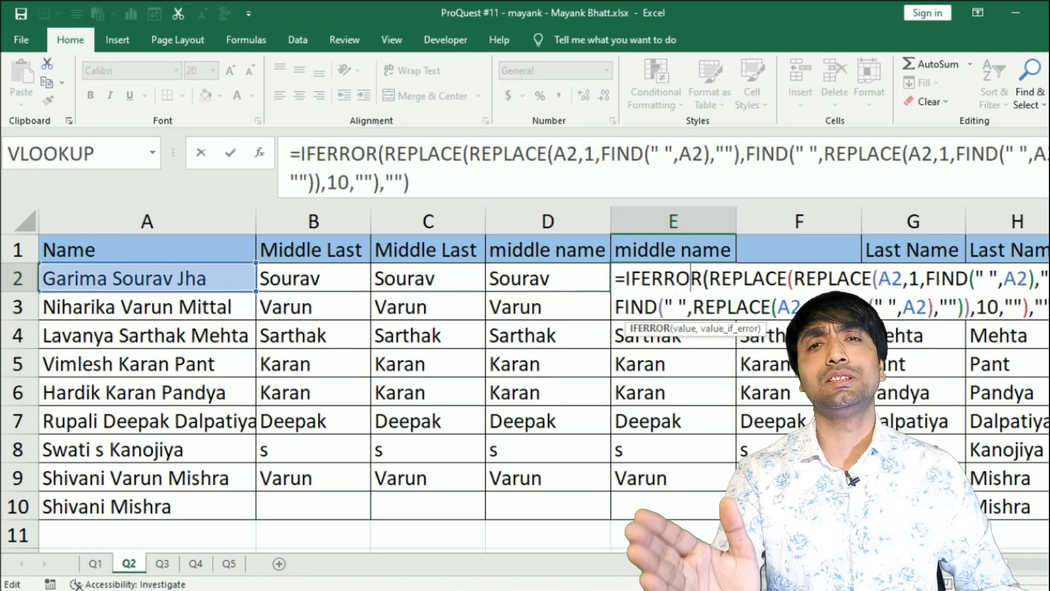
key("Escape")
scroll(666, 327, "right", 2)
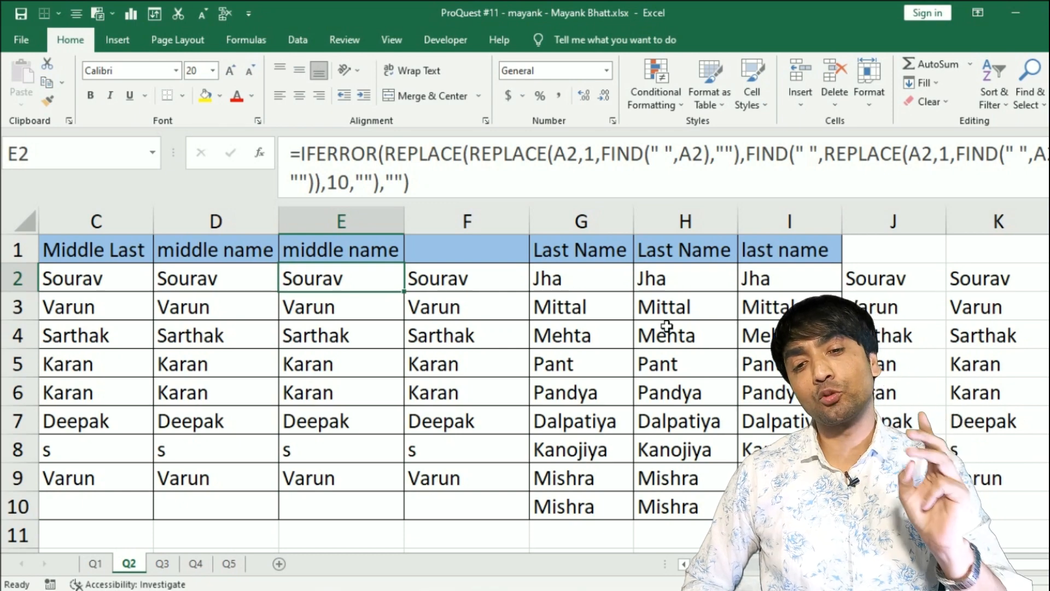
Step: Examine the last name formulas in G2, H2 and I2 of the same sheet
key("Right")
key("Right")
key("Right")
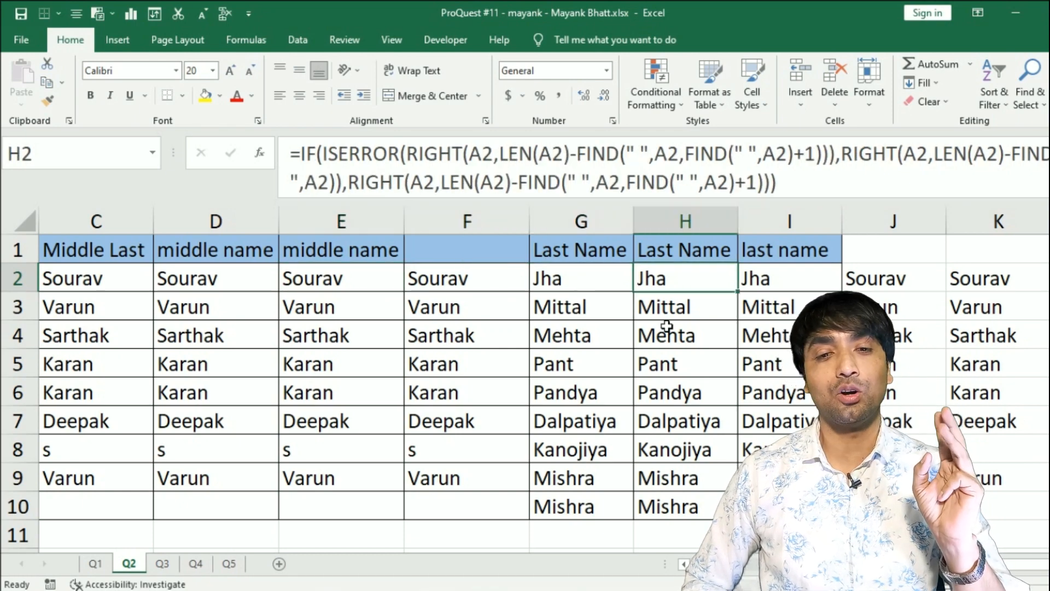
key("Right")
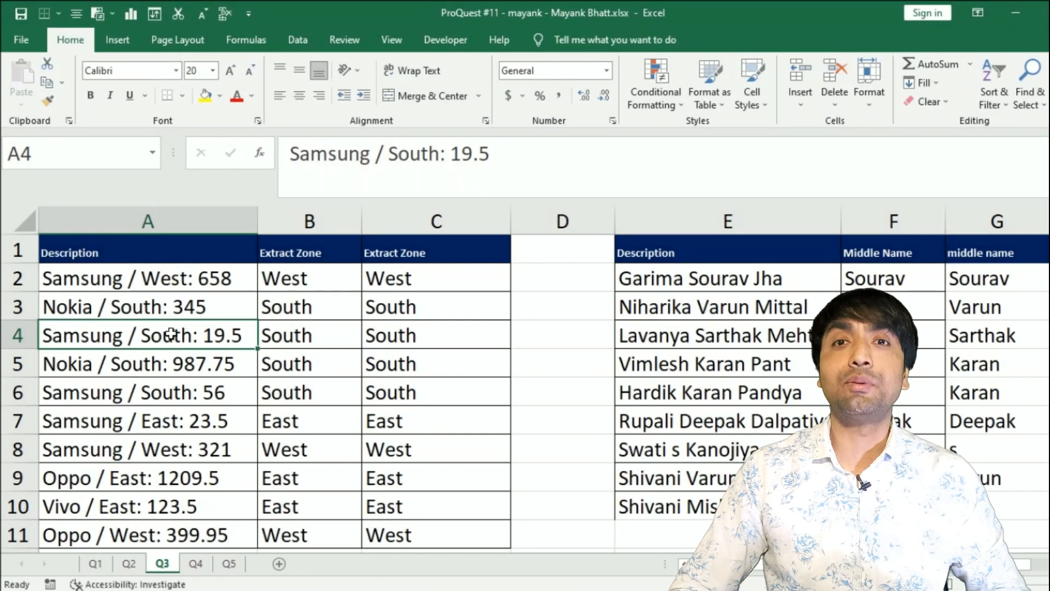
Step: Examine the Extract Zone formulas in B2 and C2, and open sheet Q4
left_click(276, 284)
left_click(393, 280)
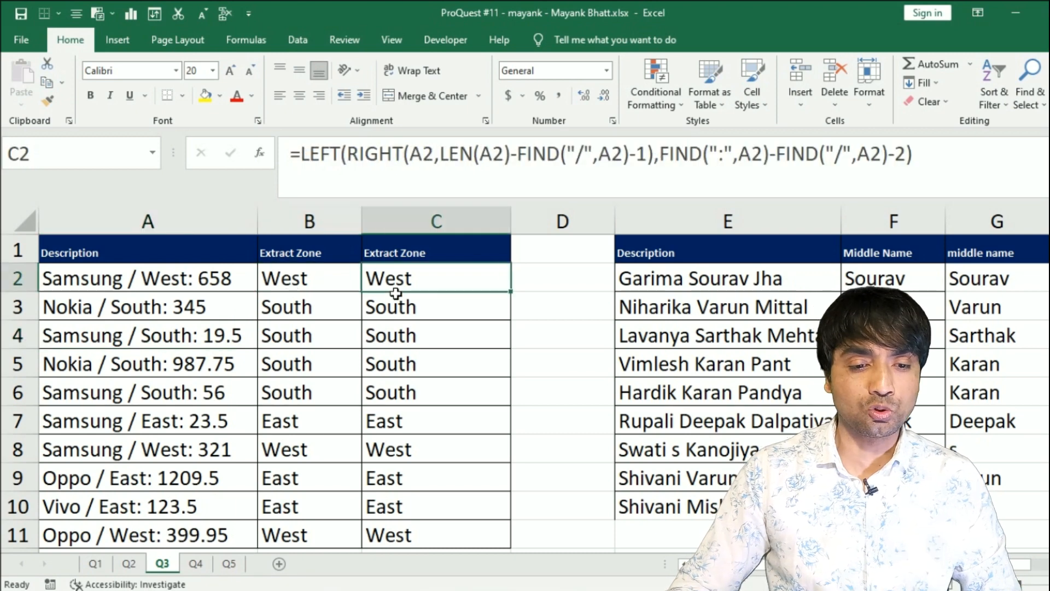
left_click(196, 563)
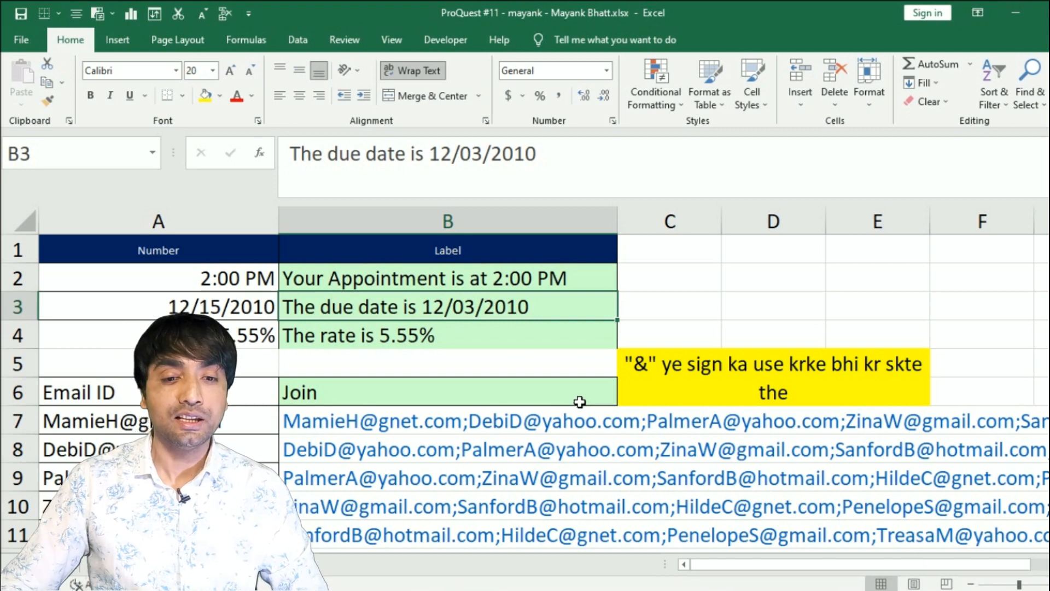
Step: Examine whether the Label entries in B2:B4 are formulas or plain text
left_click_drag(469, 277, 460, 342)
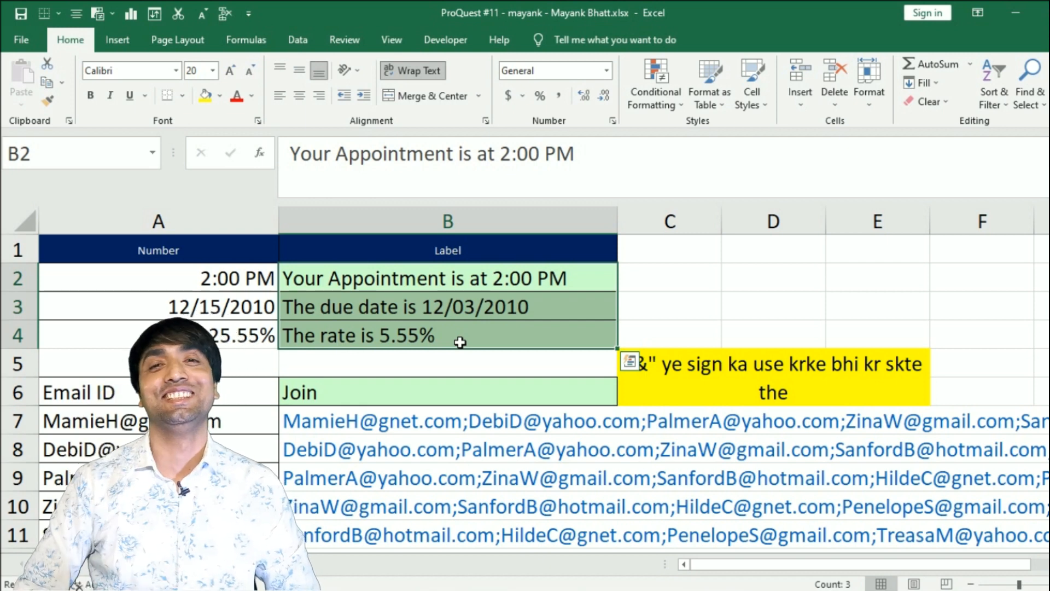
key("Up")
key("Down")
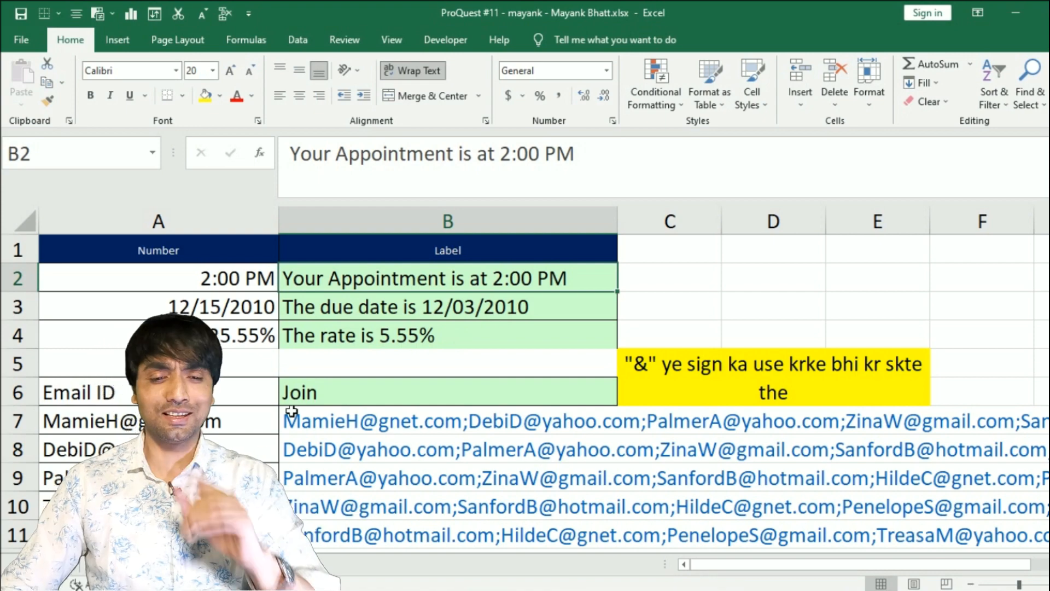
Step: Examine the Email ID list from A7 down and read through the full Join formula in B7
scroll(291, 412, "down", 2)
scroll(291, 411, "up", 2)
left_click(191, 421)
scroll(191, 421, "down", 2)
scroll(525, 393, "up", 1)
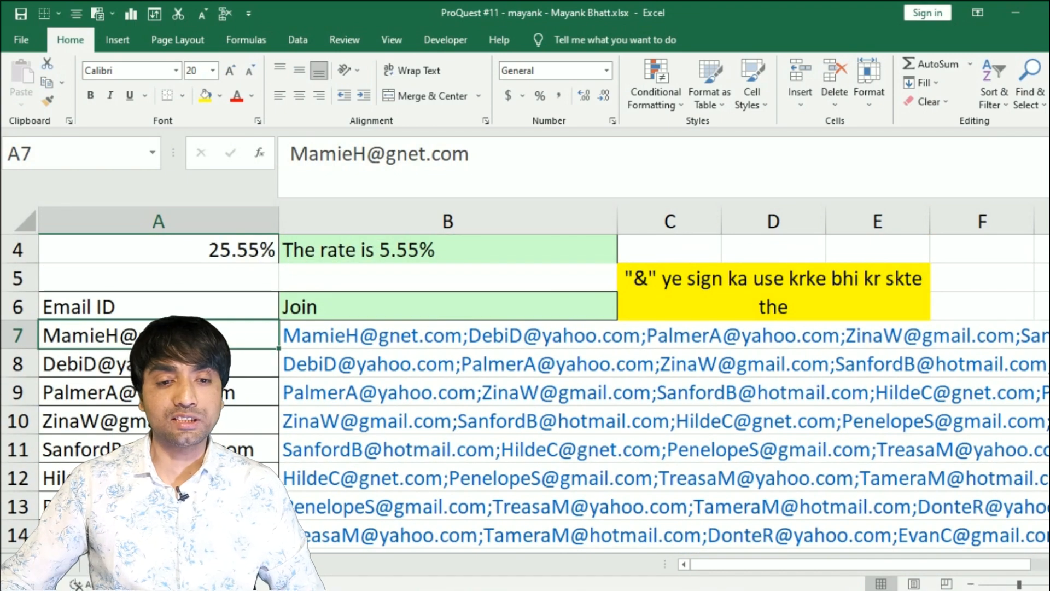
left_click(309, 336)
double_click(309, 336)
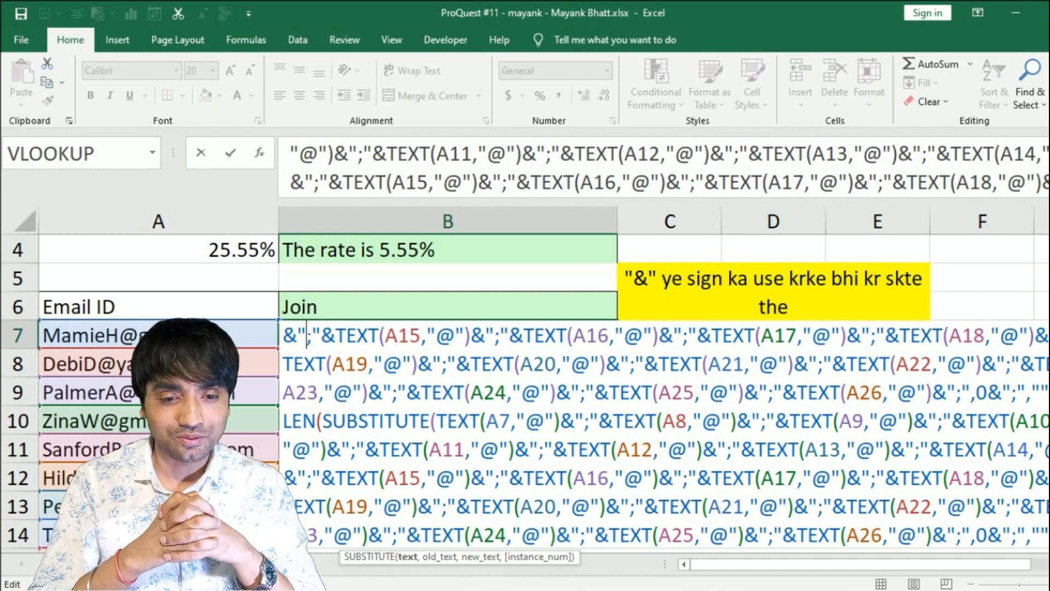
key("Down")
key("Down")
key("Down")
key("Down")
key("Down")
key("Down")
key("Down")
key("Down")
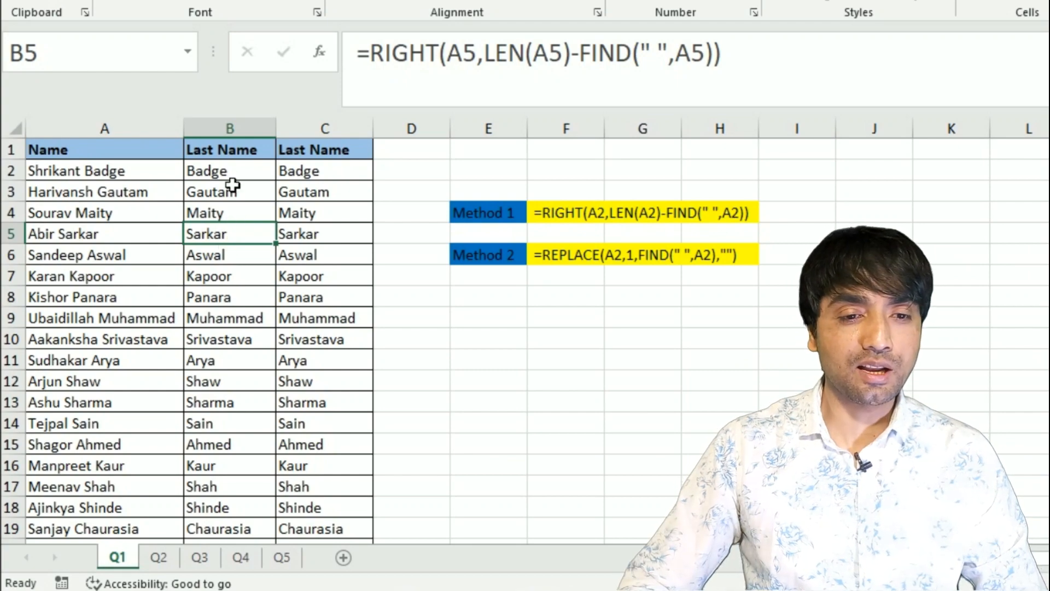
Step: Examine the two Last Name formulas in B2 and C2 on sheet Q1, and open sheet Q2
left_click(229, 174)
left_click(321, 176)
left_click(159, 557)
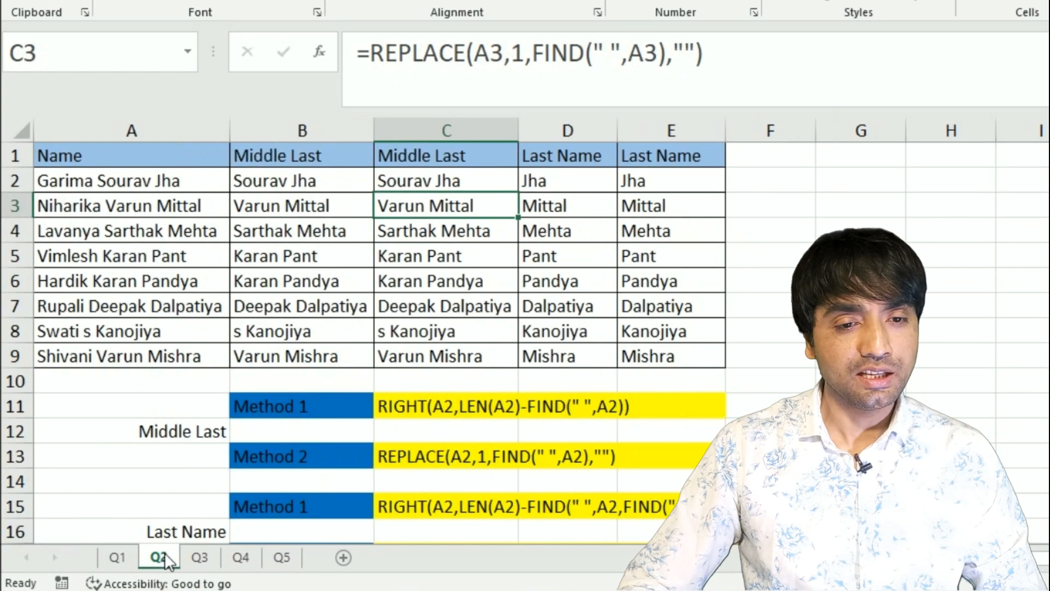
Step: Examine sheet Q3's Method notes, its Extract Zone formulas in B3 and C3, and its second Middle Name column
left_click(198, 557)
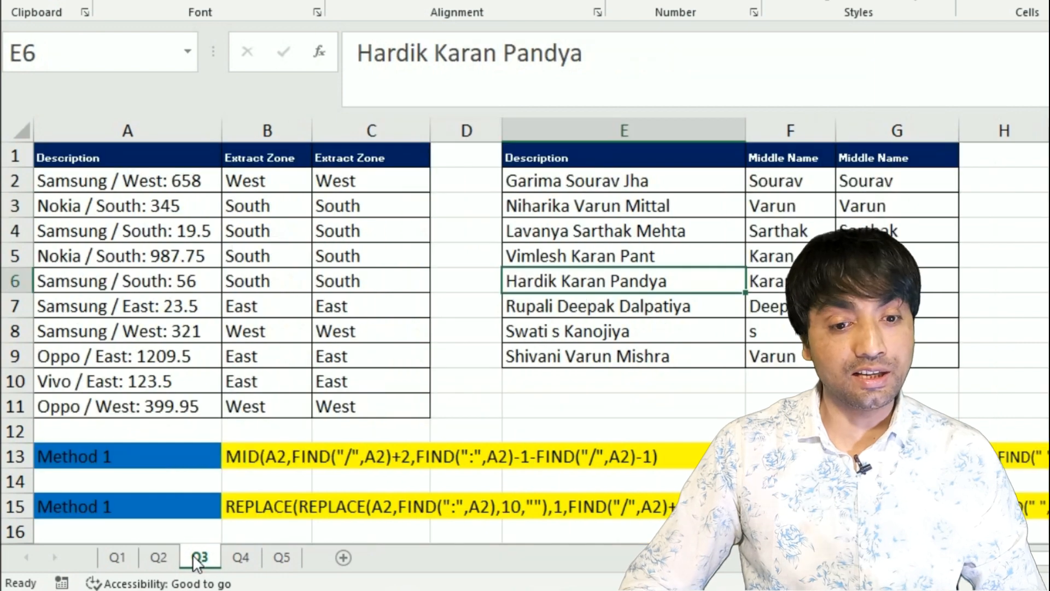
scroll(256, 479, "down", 2)
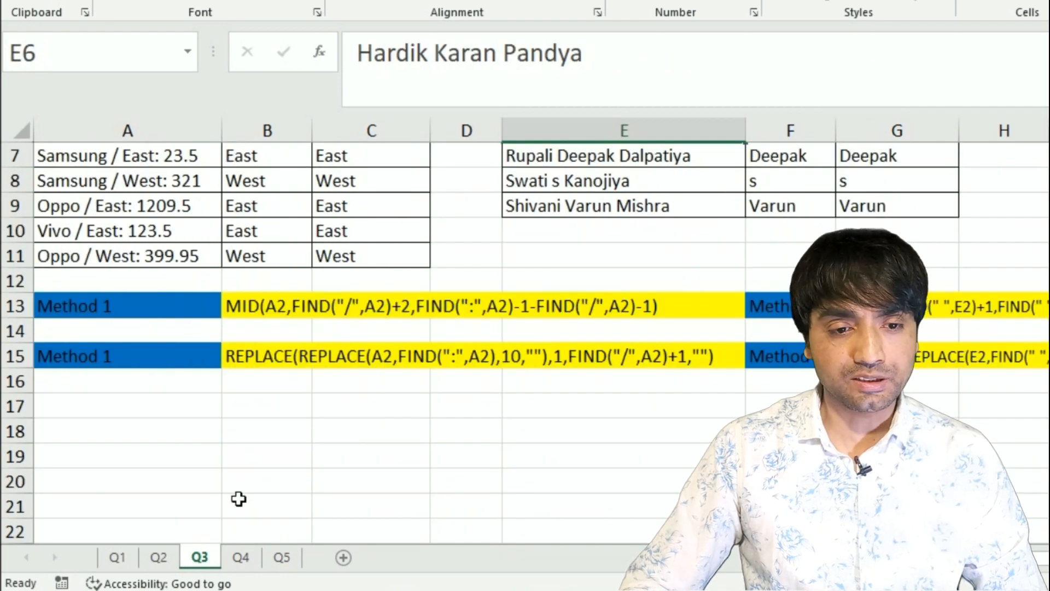
scroll(245, 414, "up", 2)
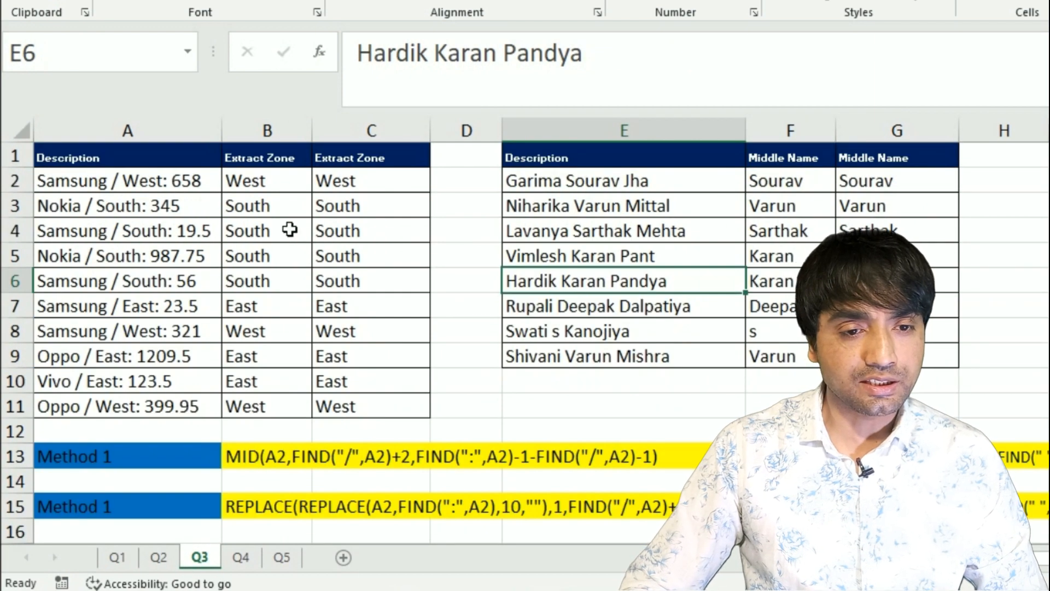
left_click(272, 216)
left_click(365, 215)
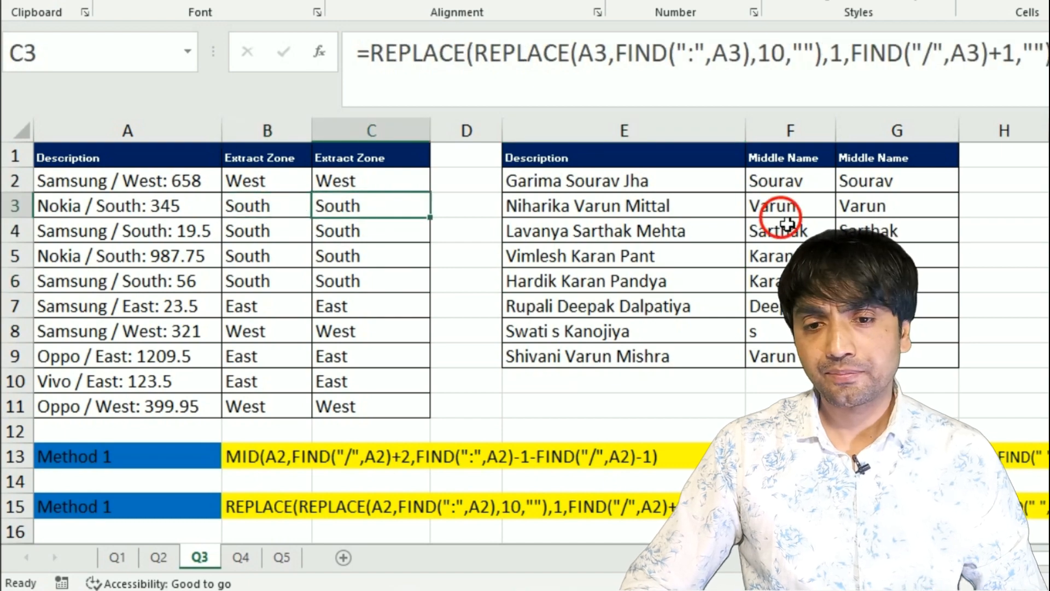
left_click(940, 207)
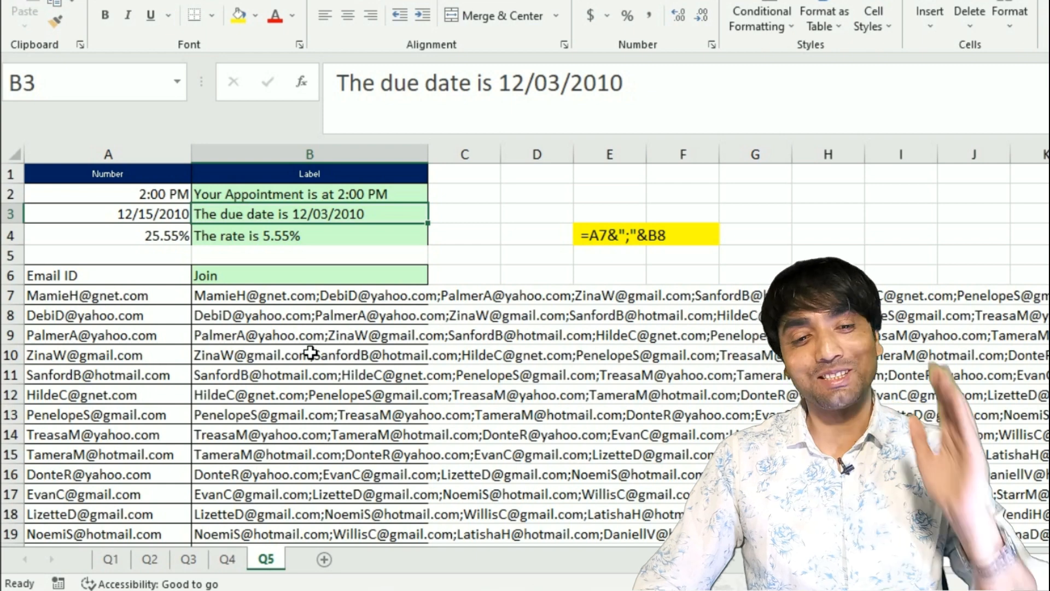
Step: Examine the Join formula in B7 on sheet Q5 and the cells it references
scroll(141, 277, "down", 1)
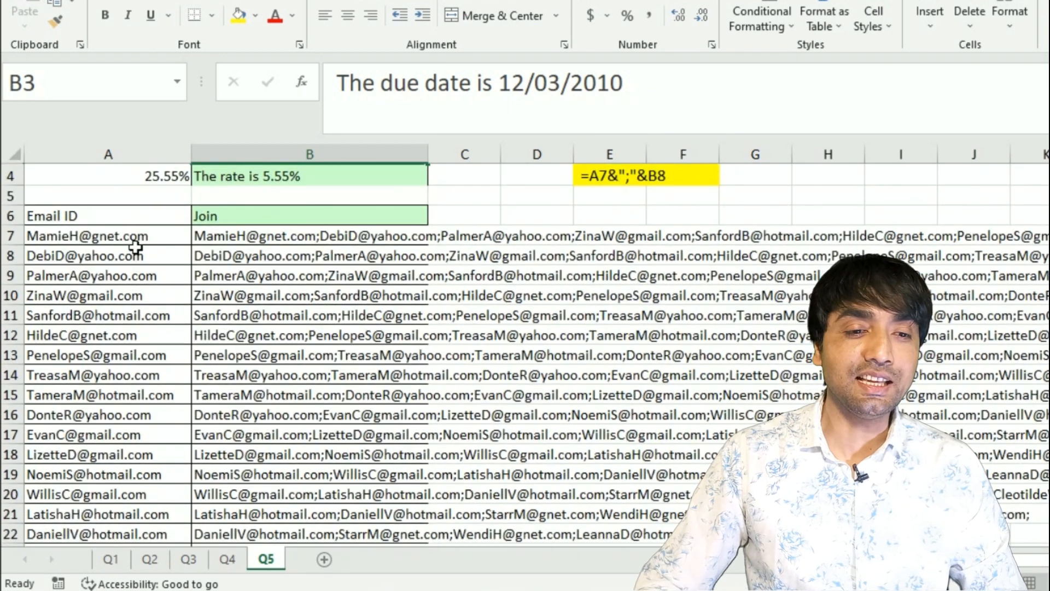
left_click(136, 244)
double_click(234, 243)
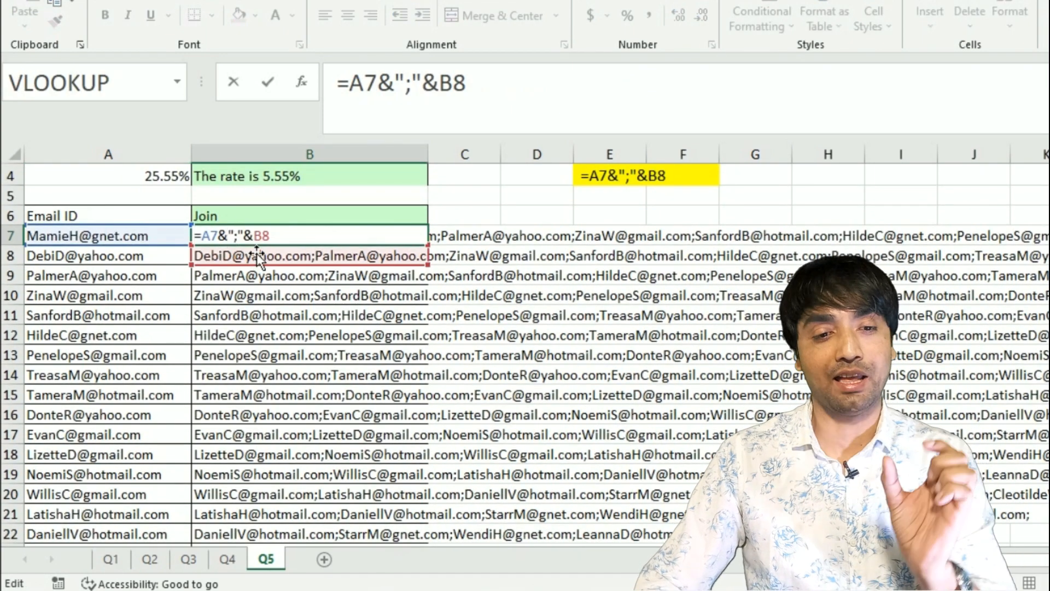
key("Escape")
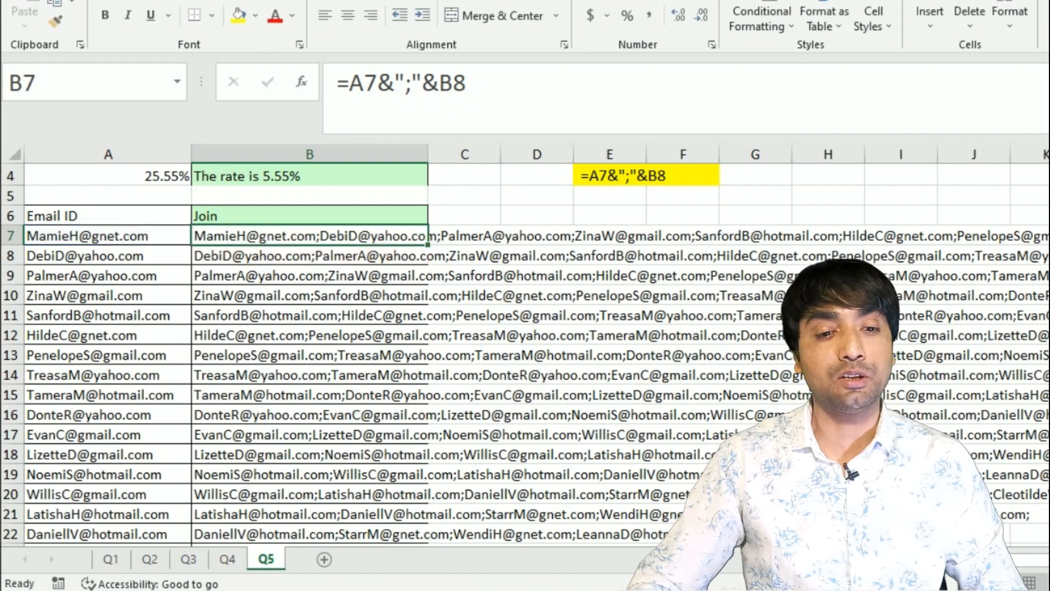
Step: Examine the Join formula in the last email row, B26, and return to the start of the email list
scroll(243, 359, "down", 4)
left_click(202, 375)
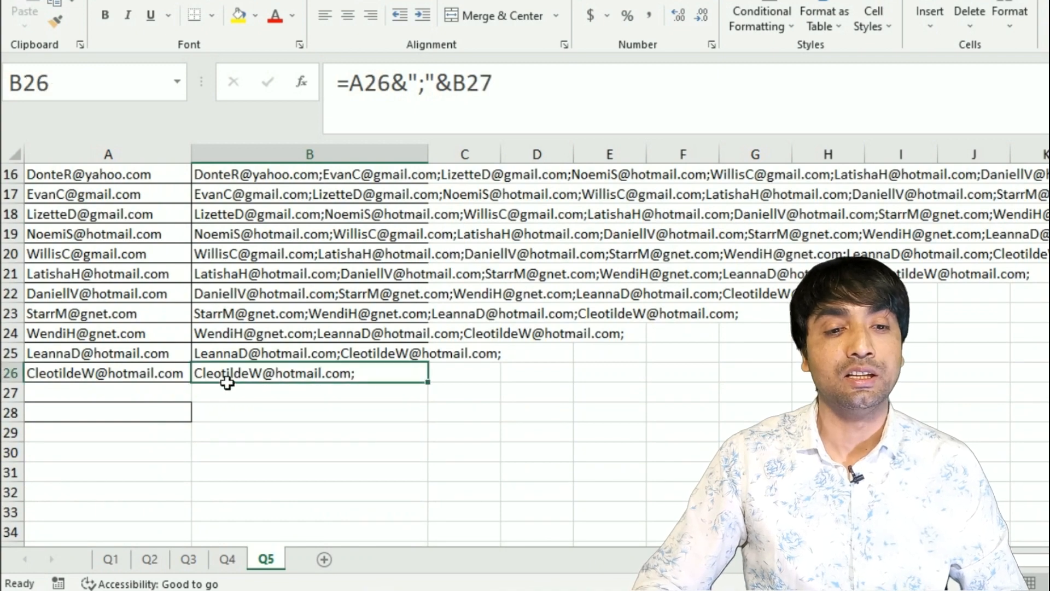
scroll(228, 375, "up", 5)
left_click(116, 298)
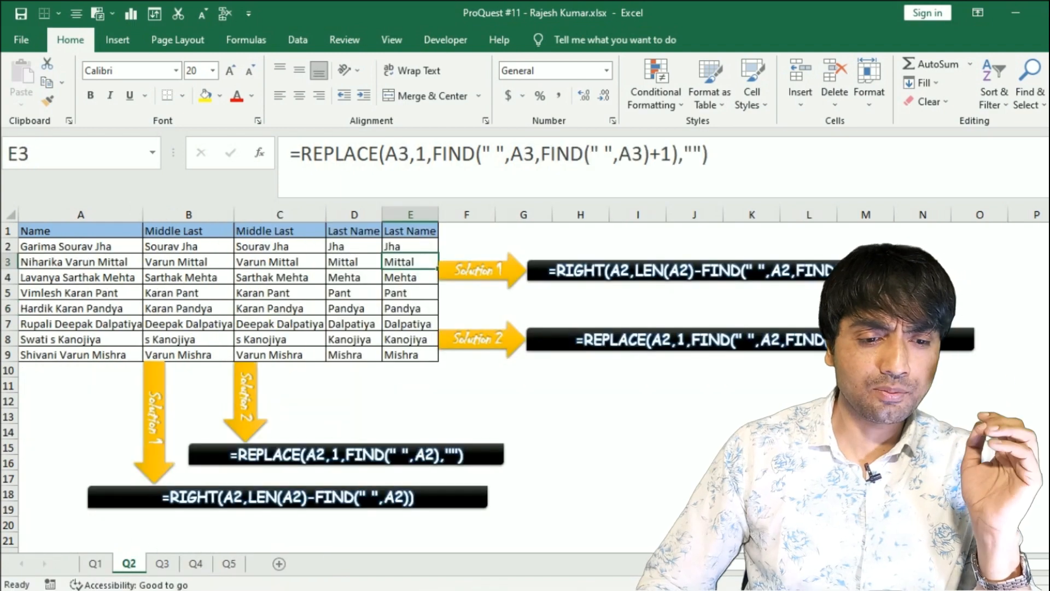
Step: Look through the solutions on sheets Q3, Q4 and Q5
left_click(162, 563)
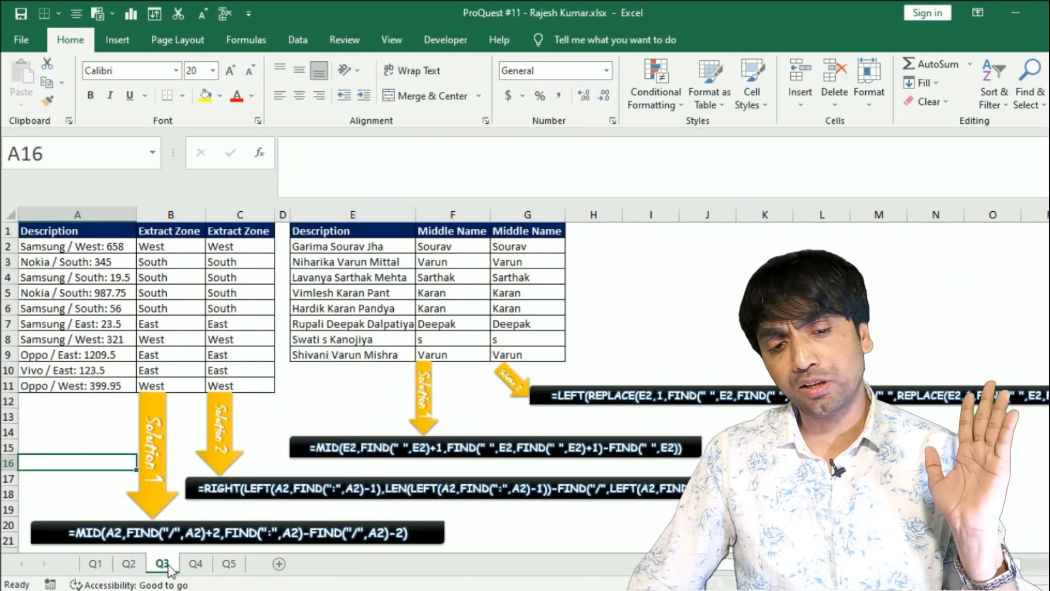
left_click(196, 563)
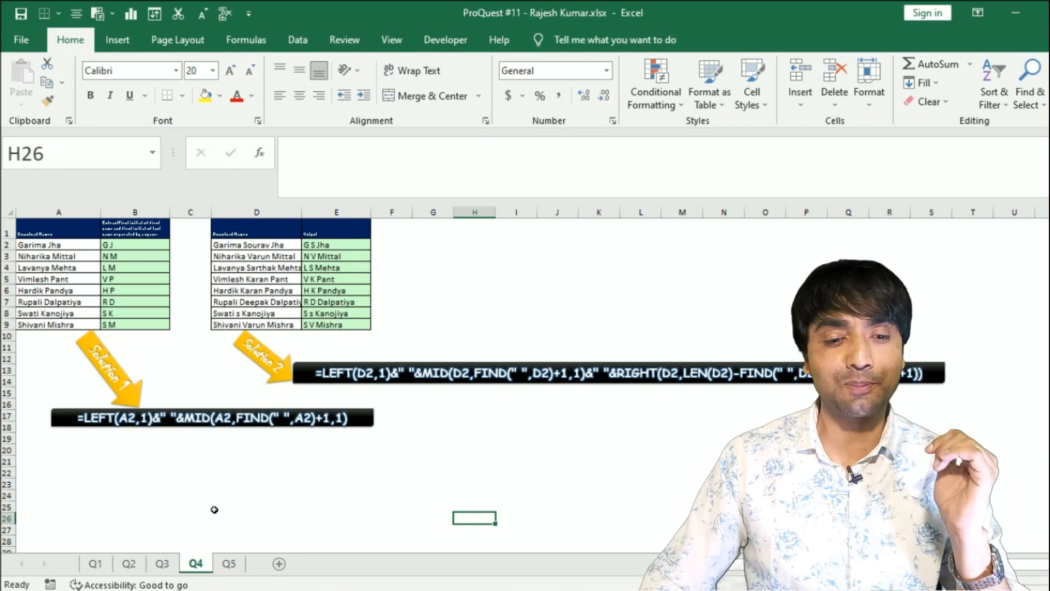
left_click(228, 563)
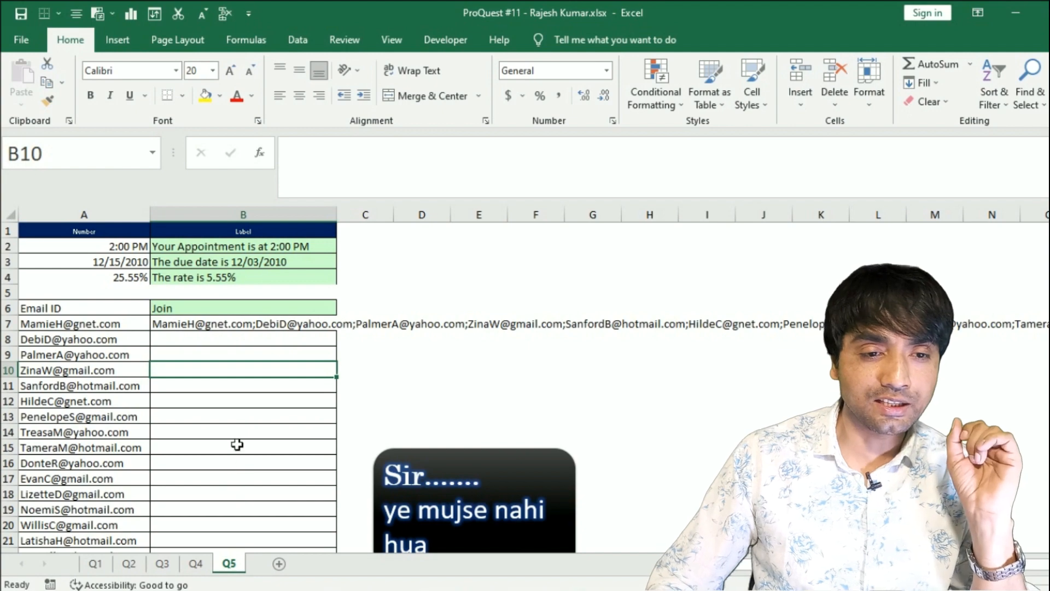
Step: Examine the Label entries in B3:B4 and the content of the joined email cell B7 on sheet Q5
left_click(237, 280)
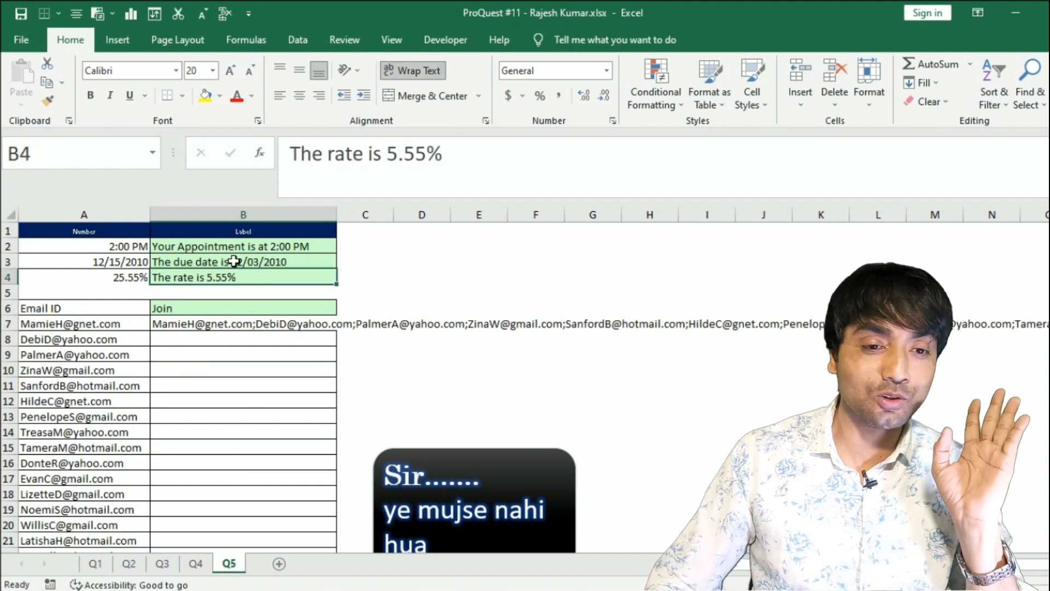
left_click_drag(234, 261, 235, 276)
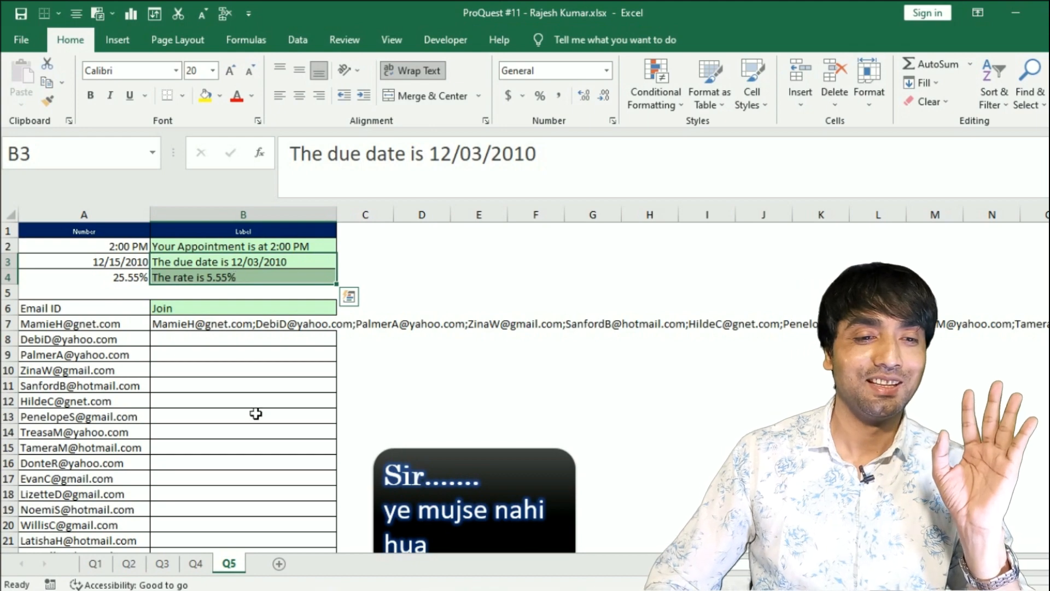
left_click(178, 329)
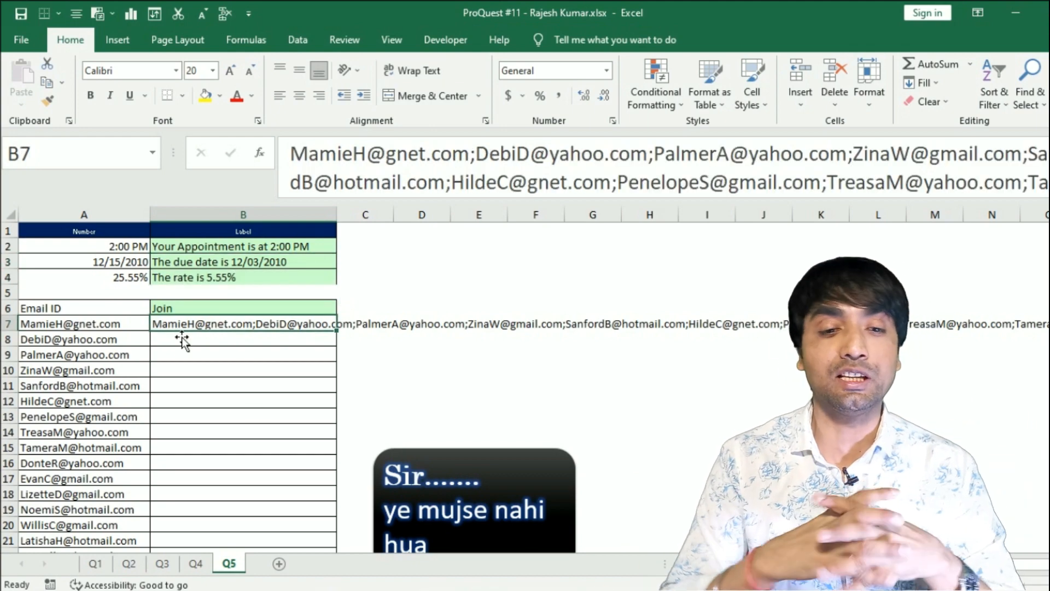
double_click(178, 324)
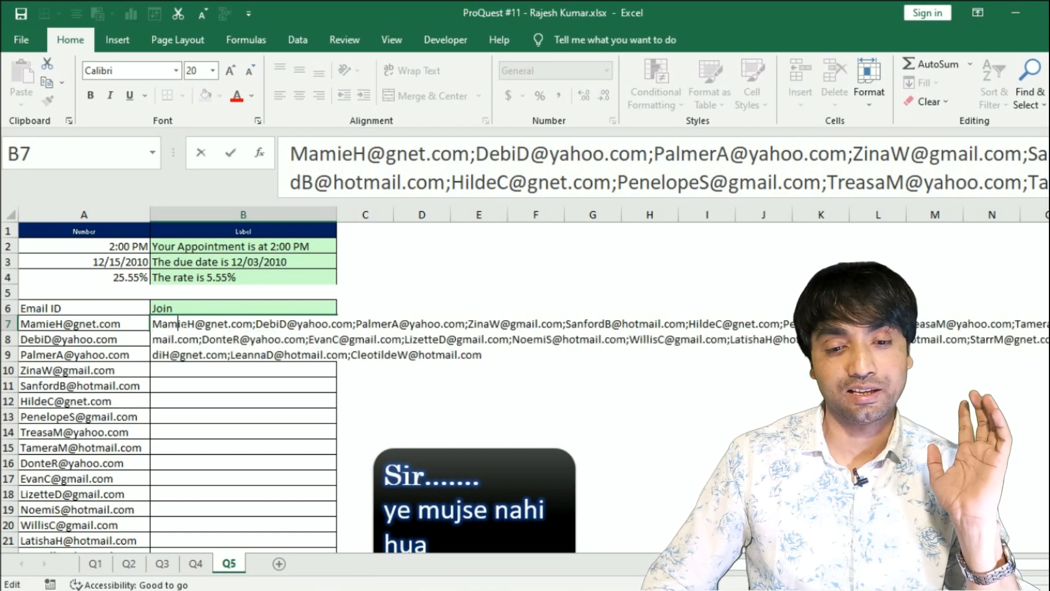
key("Escape")
scroll(356, 458, "down", 2)
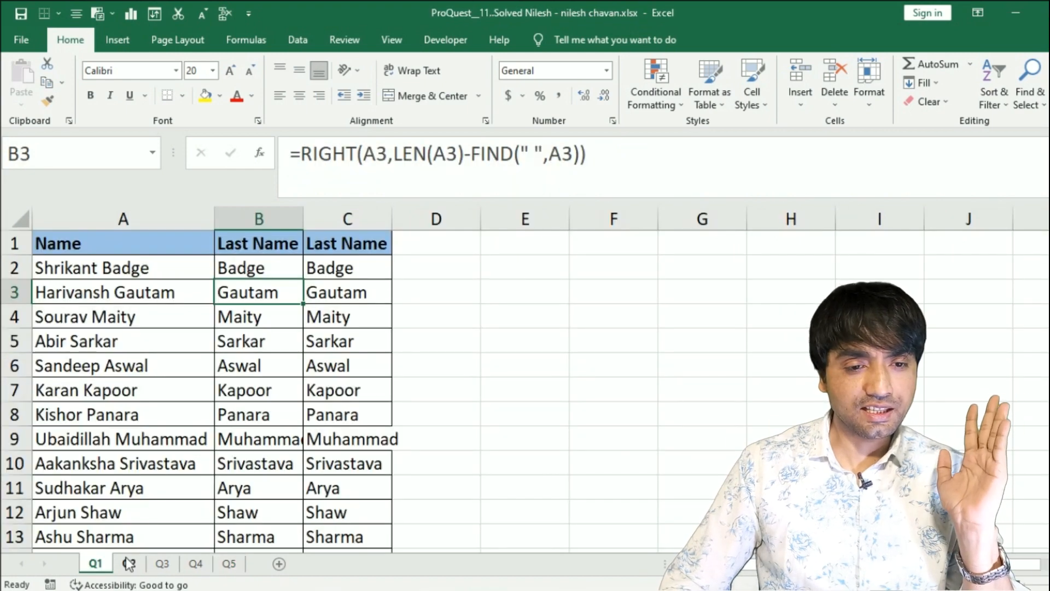
Step: Look through sheets Q2, Q4 and Q5, and examine the Label entry in B4 on Q5
left_click(141, 562)
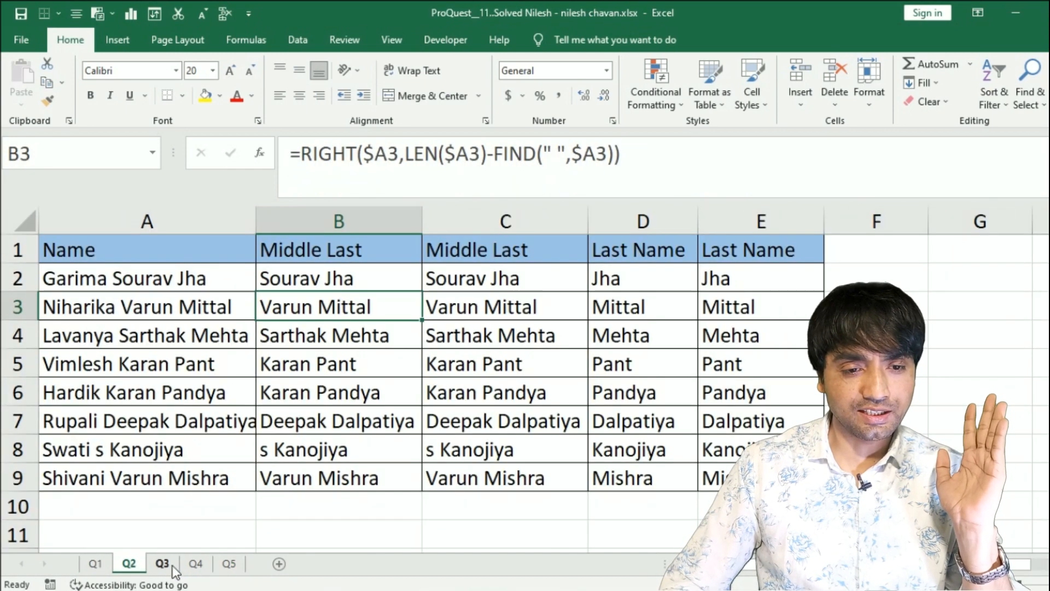
left_click(195, 565)
left_click(228, 564)
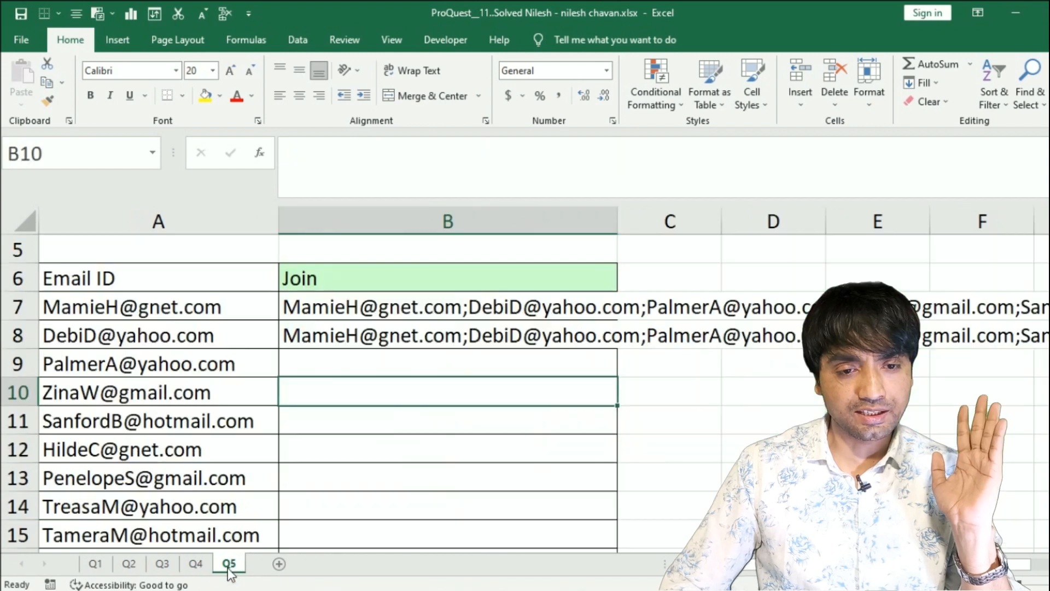
scroll(322, 400, "up", 2)
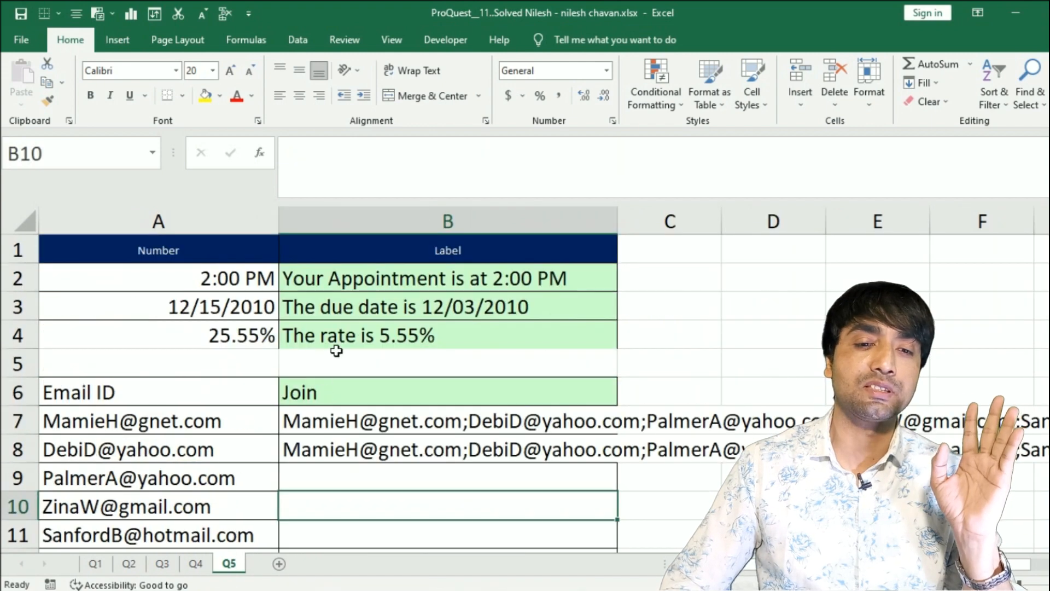
left_click(347, 333)
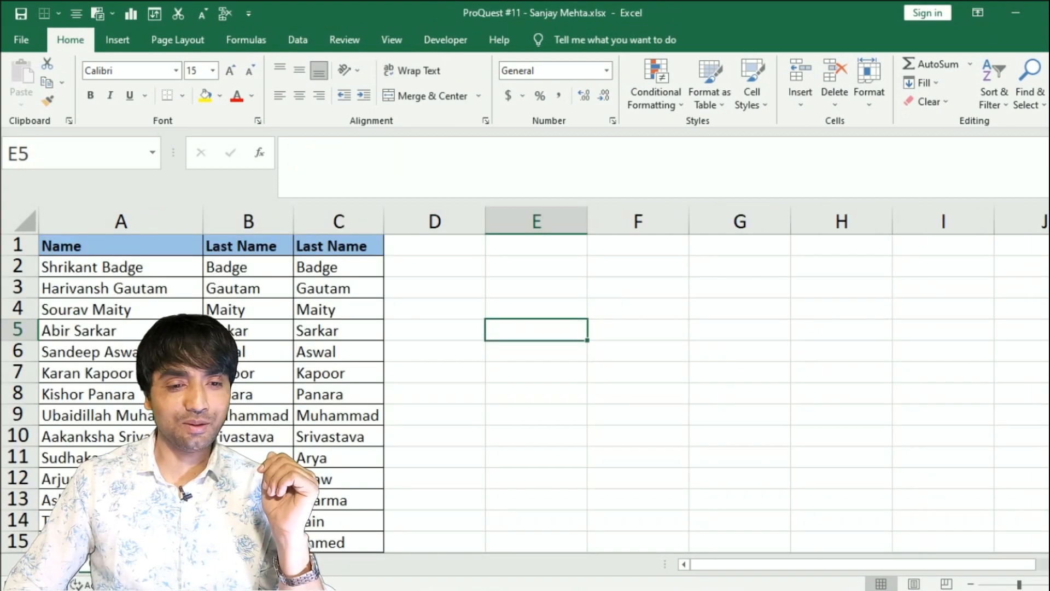
Step: Look through the submitted workbook's solution sheets, from last-name extraction through the initials and name-output tables and beyond
key("ctrl+Page_Down")
key("ctrl+Page_Down")
key("ctrl+Page_Down")
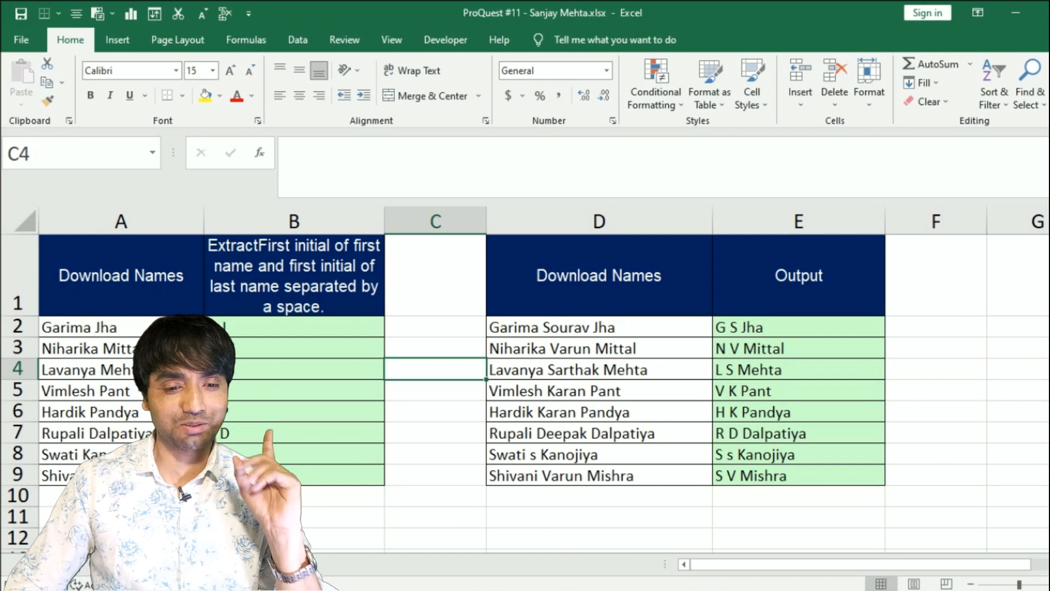
key("ctrl+Page_Down")
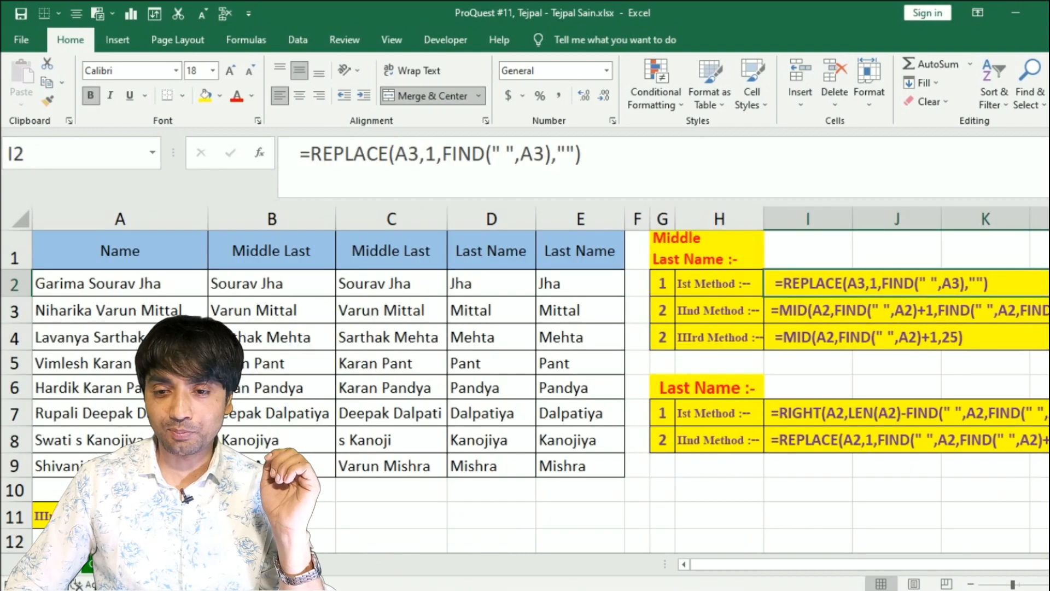
Step: Look through the next participant's sheets on zone and middle-name extraction, name initials, and labels with joined emails
key("ctrl+Page_Down")
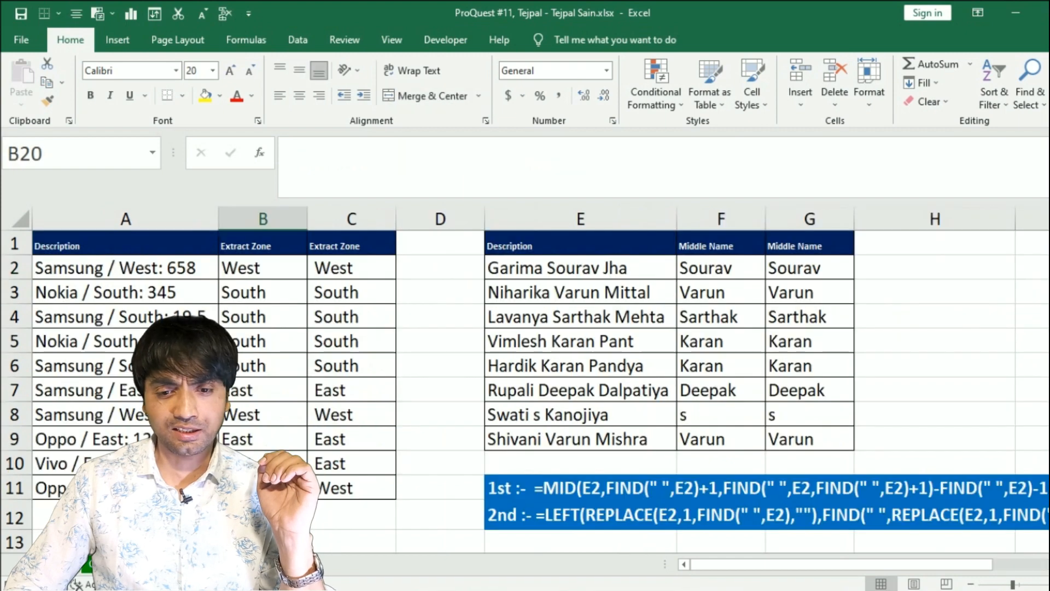
key("ctrl+Page_Down")
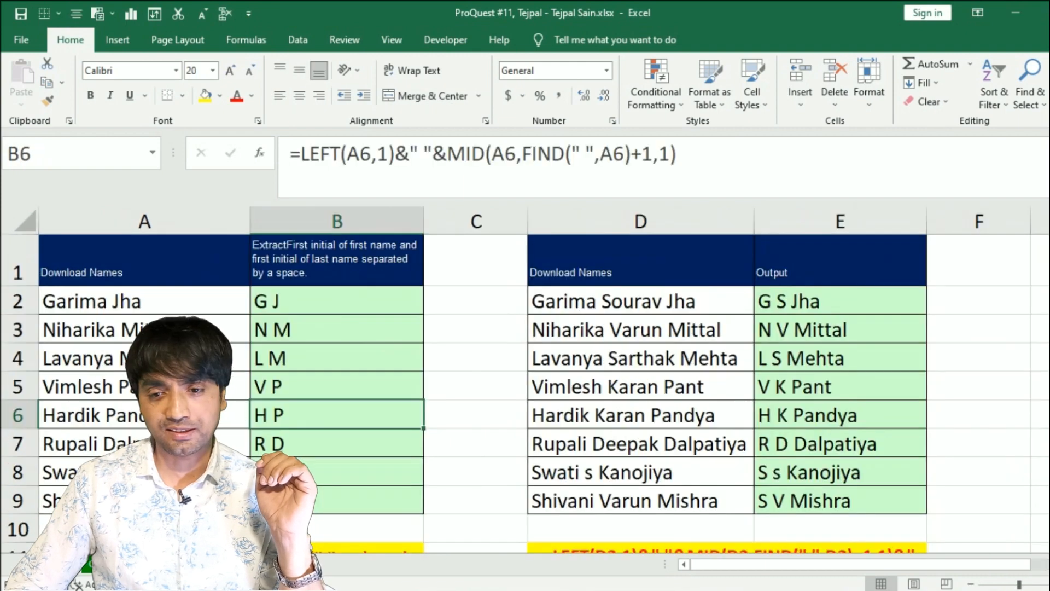
key("ctrl+Page_Down")
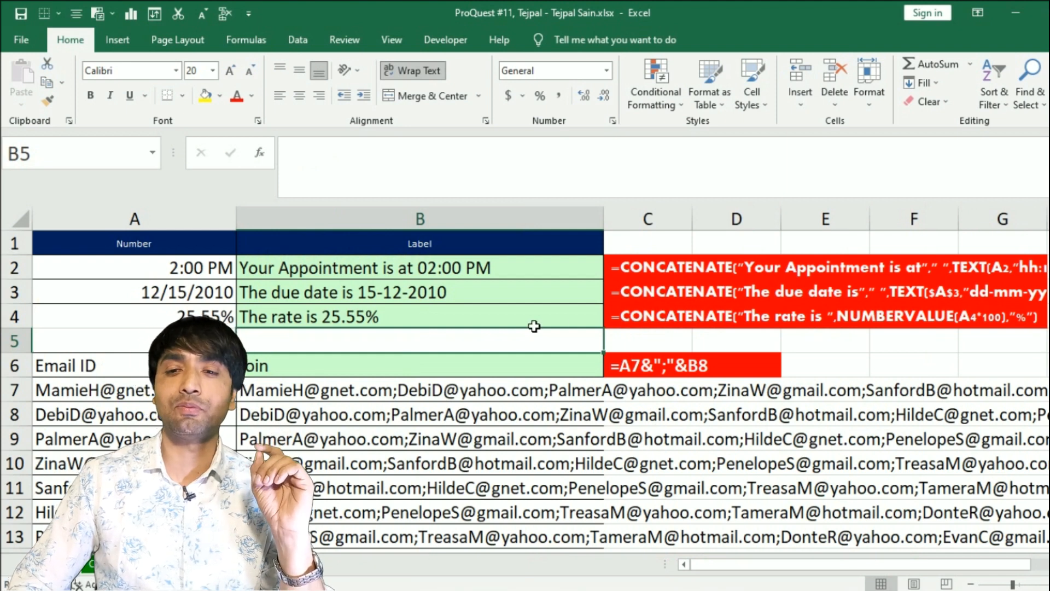
Step: Examine the CONCATENATE formulas written beside the Label entries, the due-date formula in B3, and the joined email list below
left_click_drag(647, 276, 649, 327)
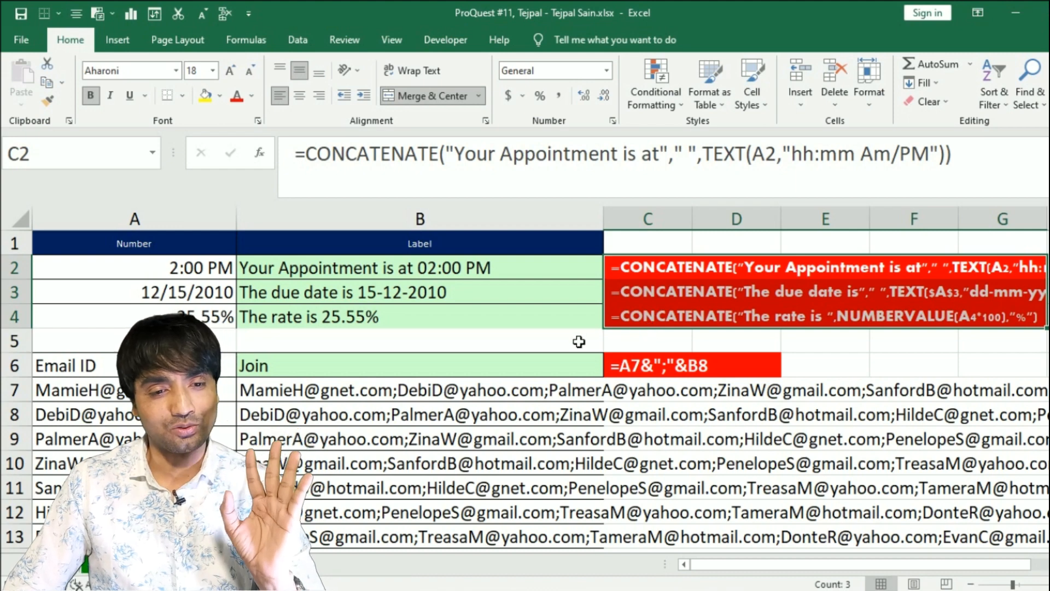
left_click(455, 294)
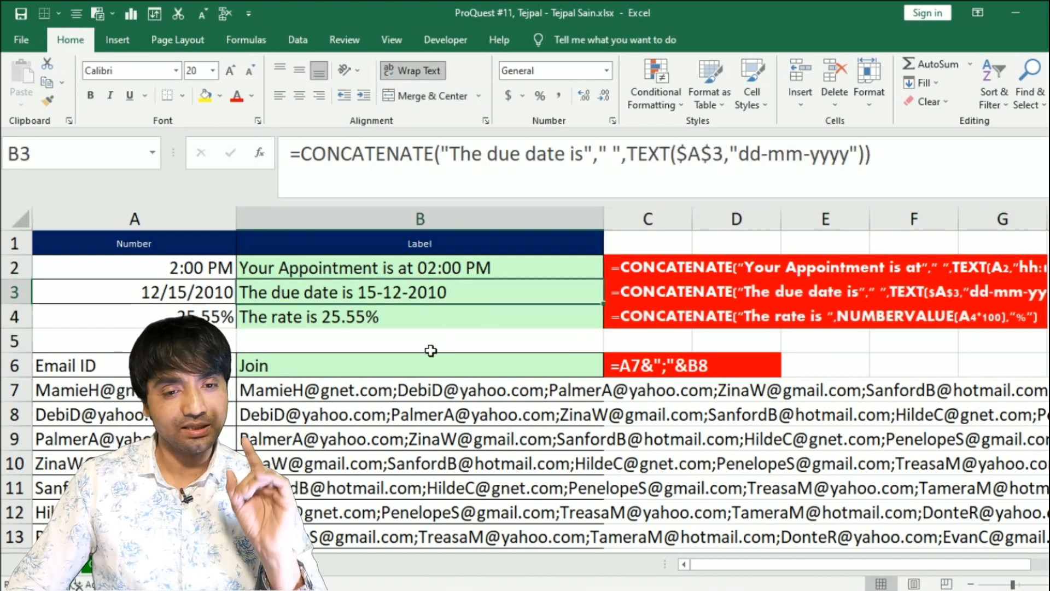
scroll(371, 277, "down", 5)
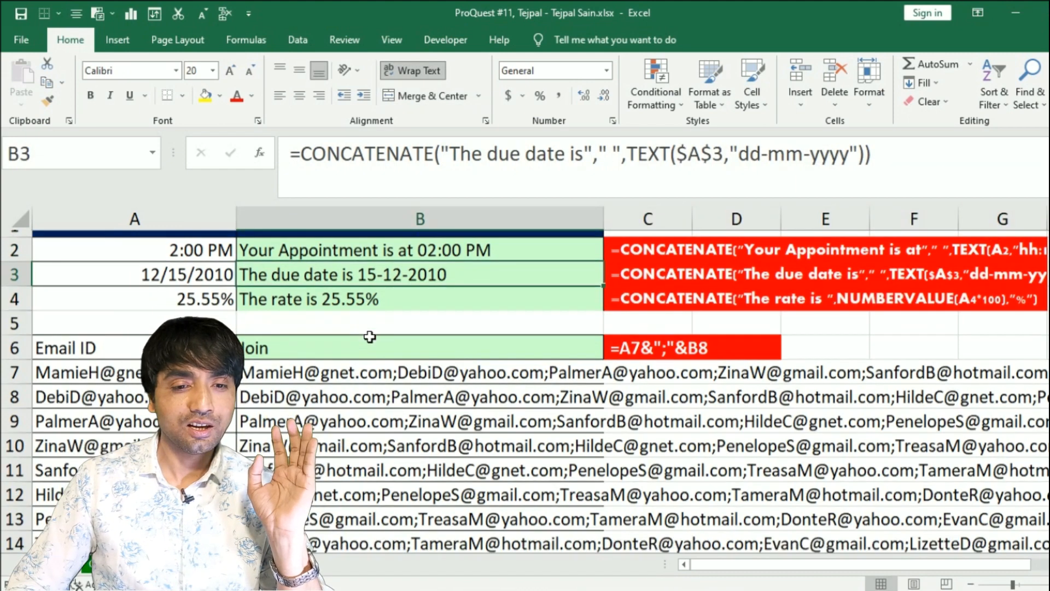
scroll(304, 350, "up", 5)
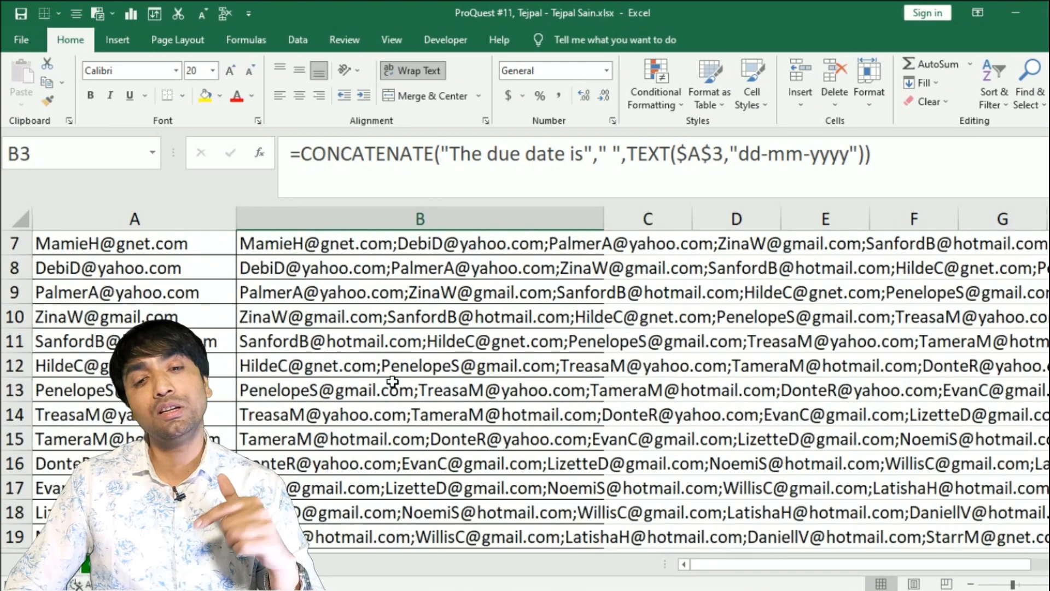
left_click(134, 393)
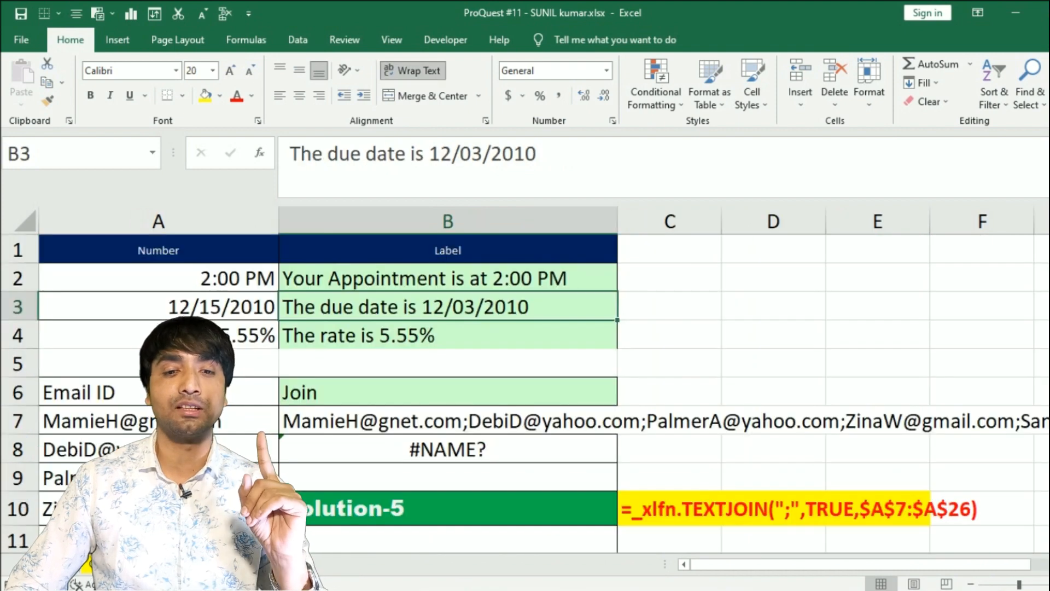
Step: Examine the Label entries in B4, B3 and B2 of the workbook with the TEXTJOIN solution, and look further down the sheet
left_click(468, 340)
left_click(459, 305)
left_click(450, 285)
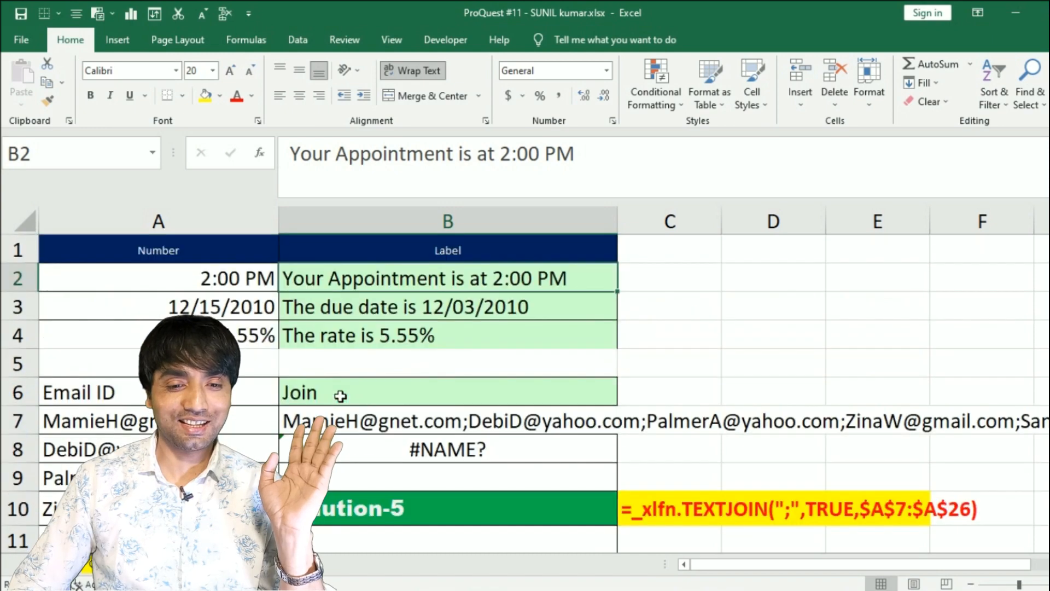
scroll(334, 396, "down", 2)
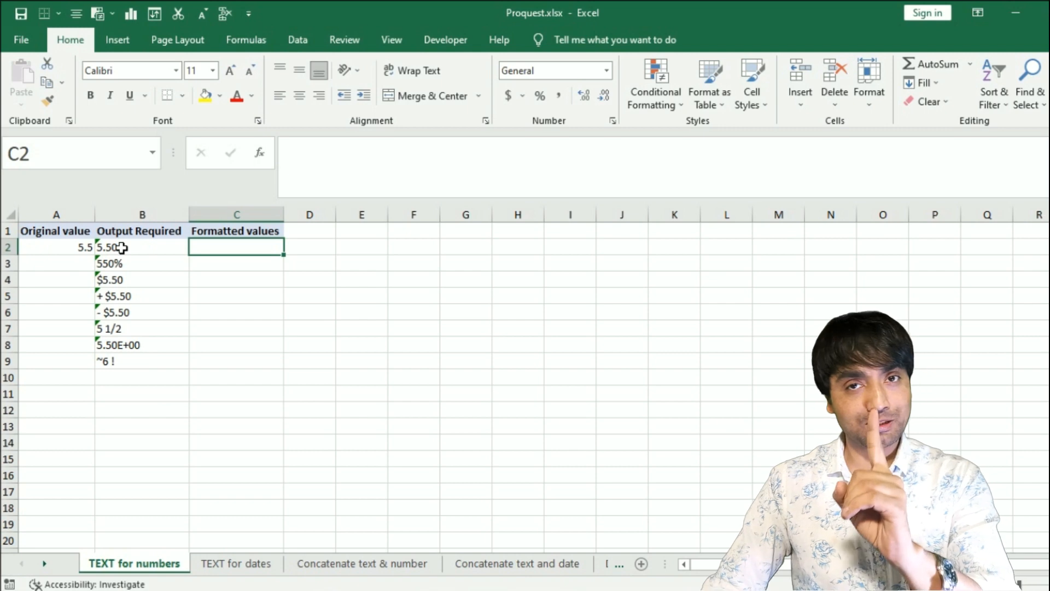
Step: Examine the original value in A2 and the required outputs in B2:B9 on the TEXT for numbers sheet of Proquest.xlsx
left_click(80, 252)
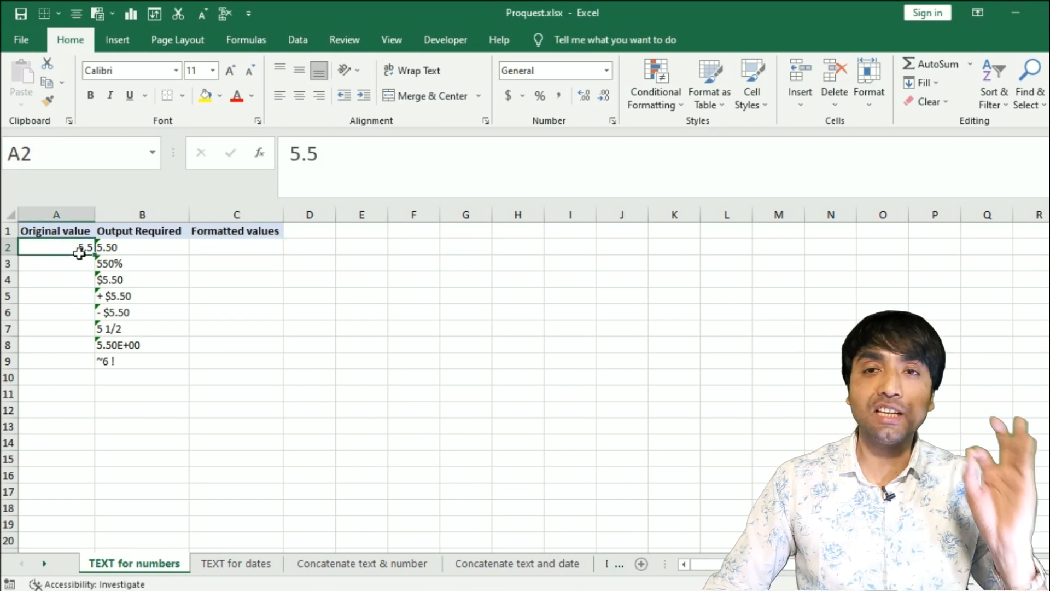
left_click_drag(137, 248, 132, 367)
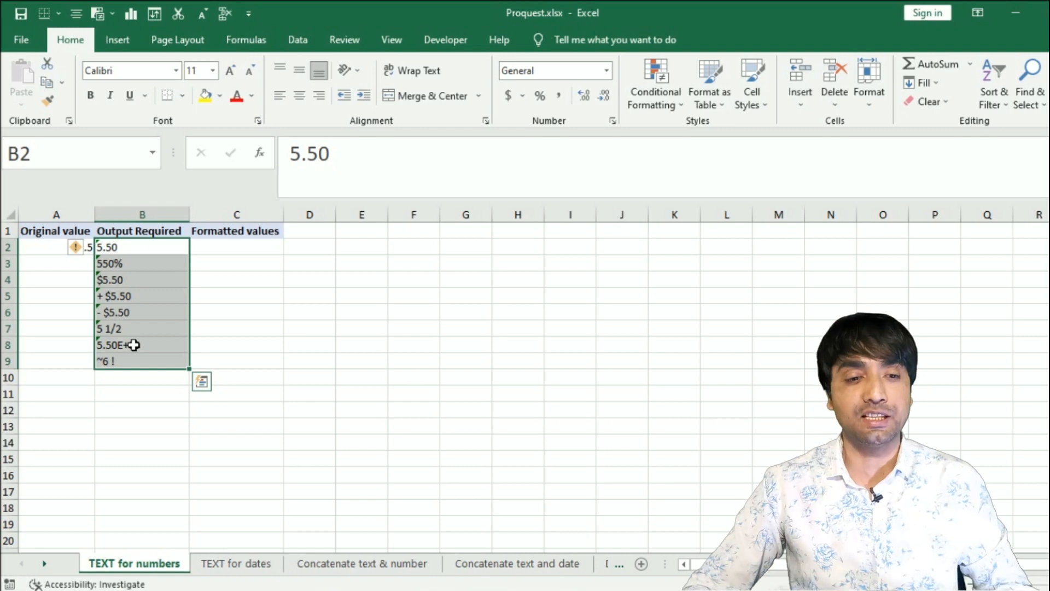
left_click(221, 262)
left_click_drag(105, 246, 133, 361)
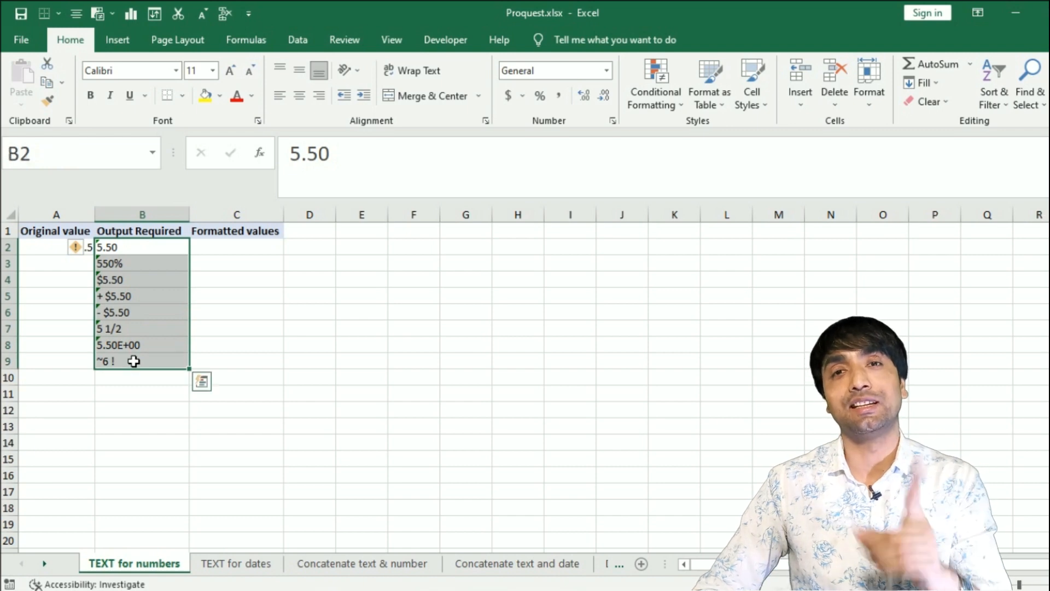
Step: Examine the original date in A2 and the required outputs in B2:B5 on the TEXT for dates sheet
left_click(235, 563)
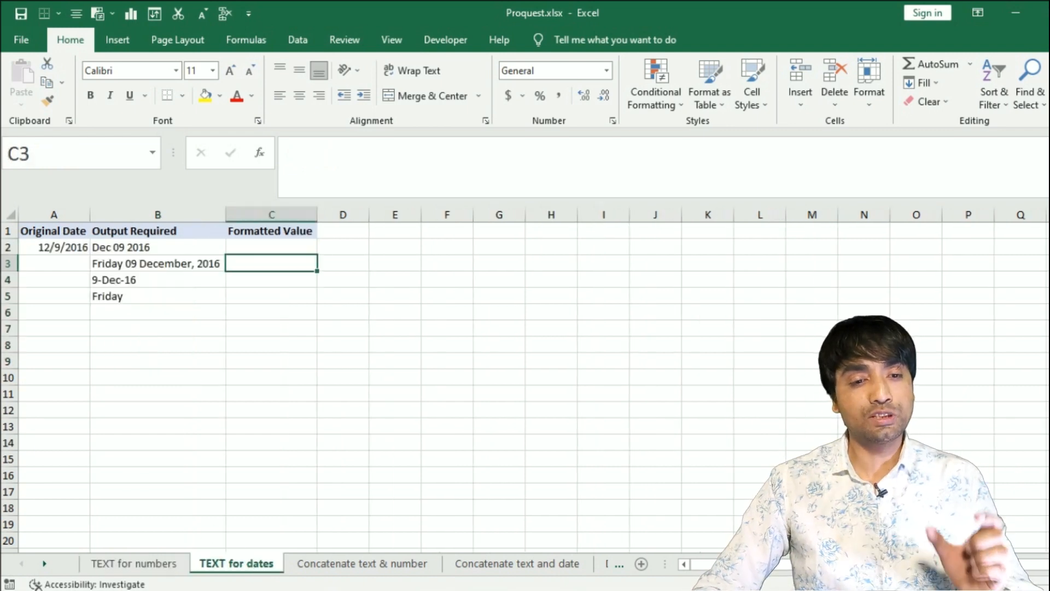
left_click(70, 247)
left_click_drag(122, 251, 124, 306)
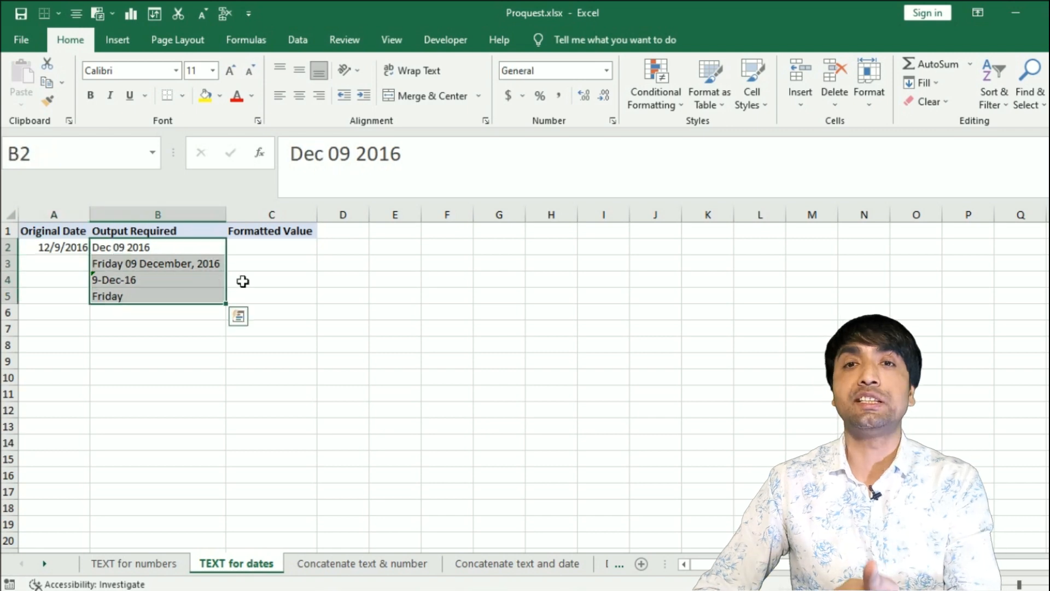
Step: Examine the sample price sentence in A4 on the Concatenate text & number sheet
left_click(382, 563)
left_click(75, 329)
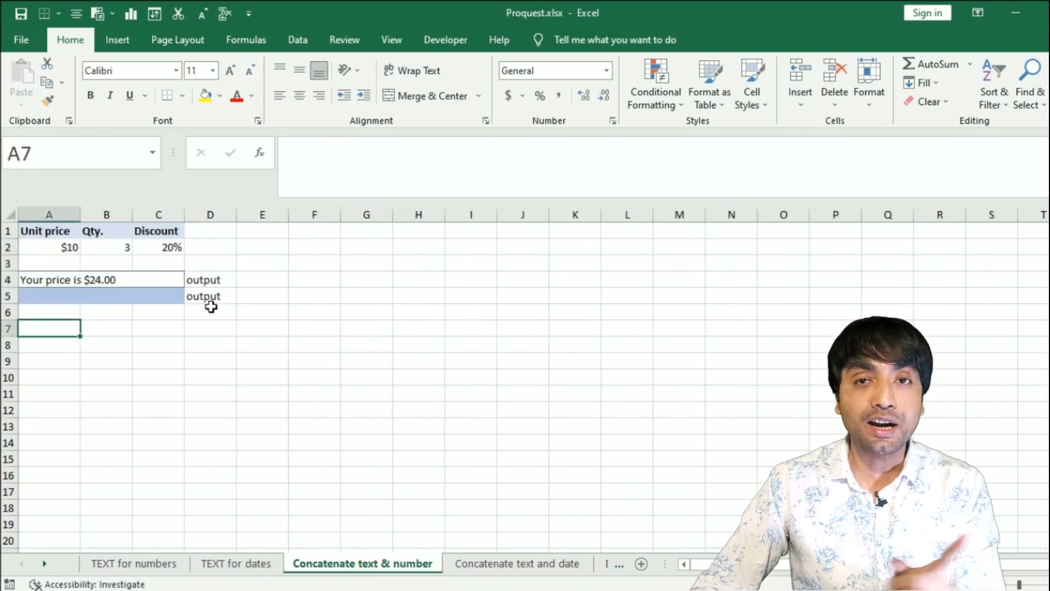
left_click(105, 284)
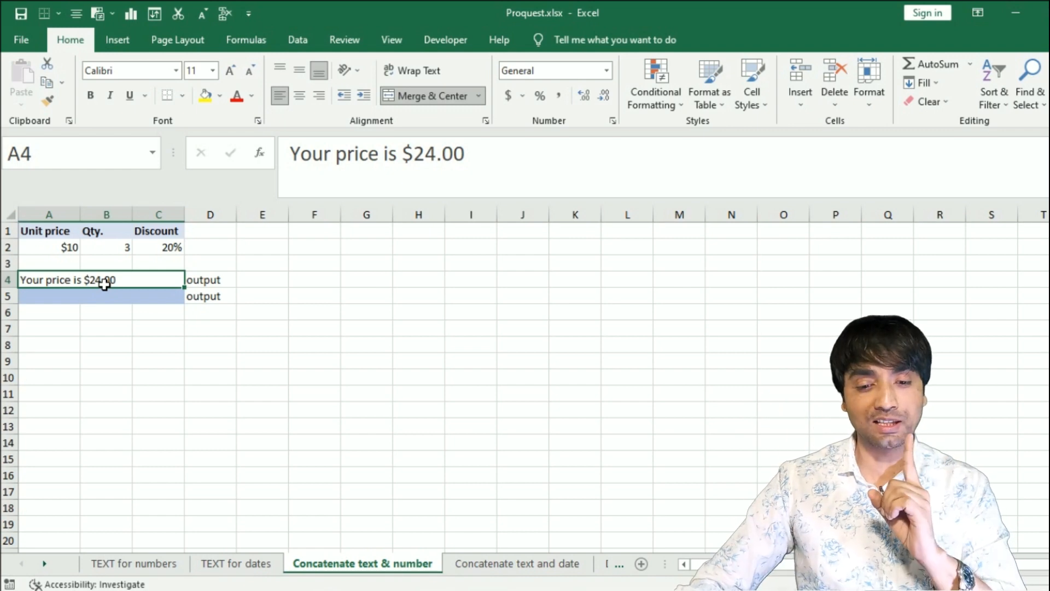
Step: Examine the sample date sentence in A1 and the output cell A2 on the Concatenate text and date sheet
left_click(526, 564)
left_click(112, 264)
left_click(107, 243)
left_click(98, 233)
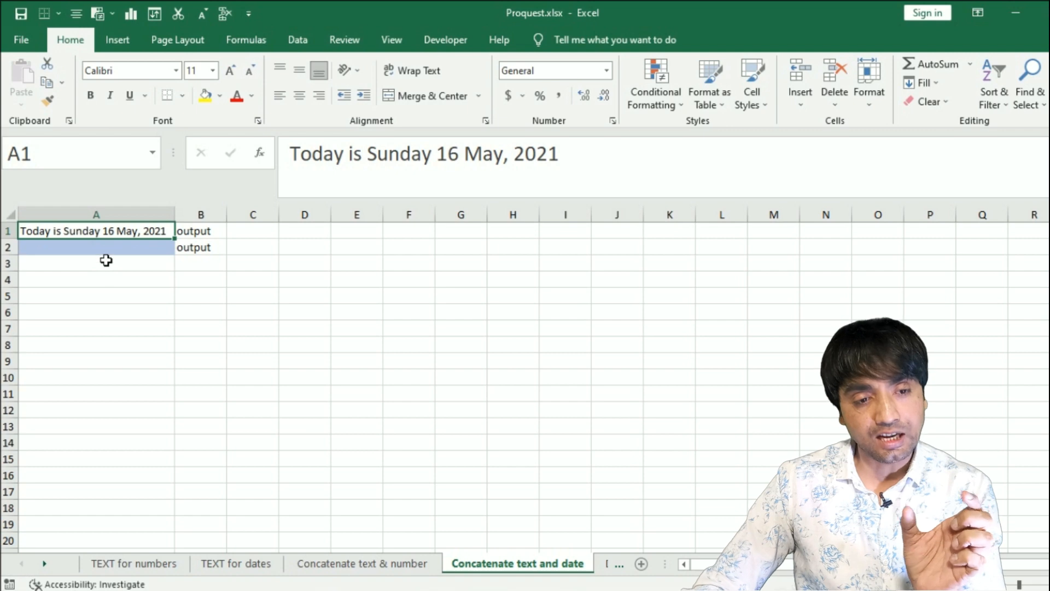
key("Down")
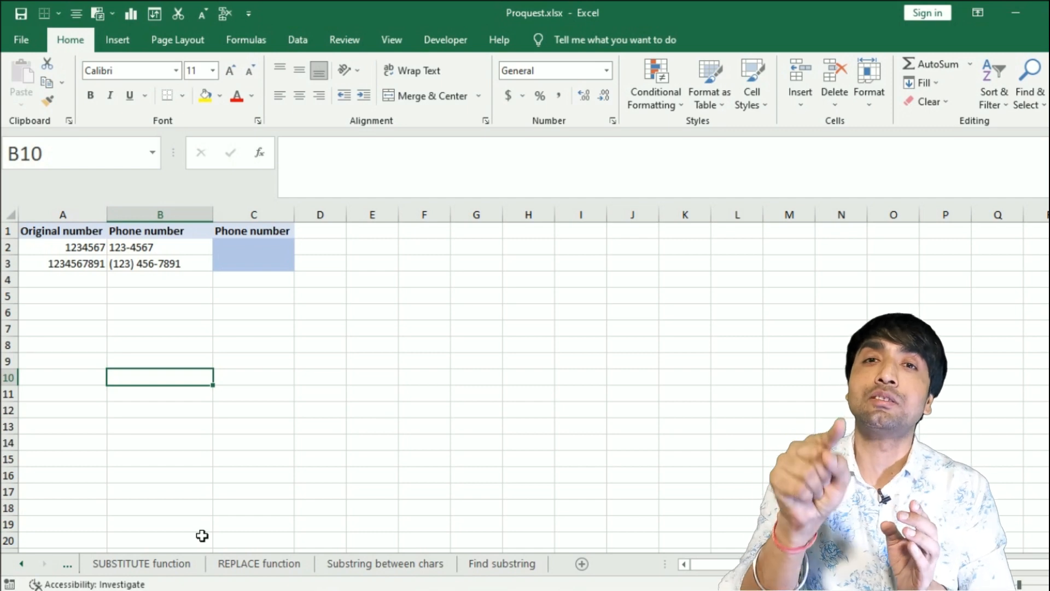
Step: Look through the exercises on the SUBSTITUTE function and REPLACE function sheets
left_click(177, 565)
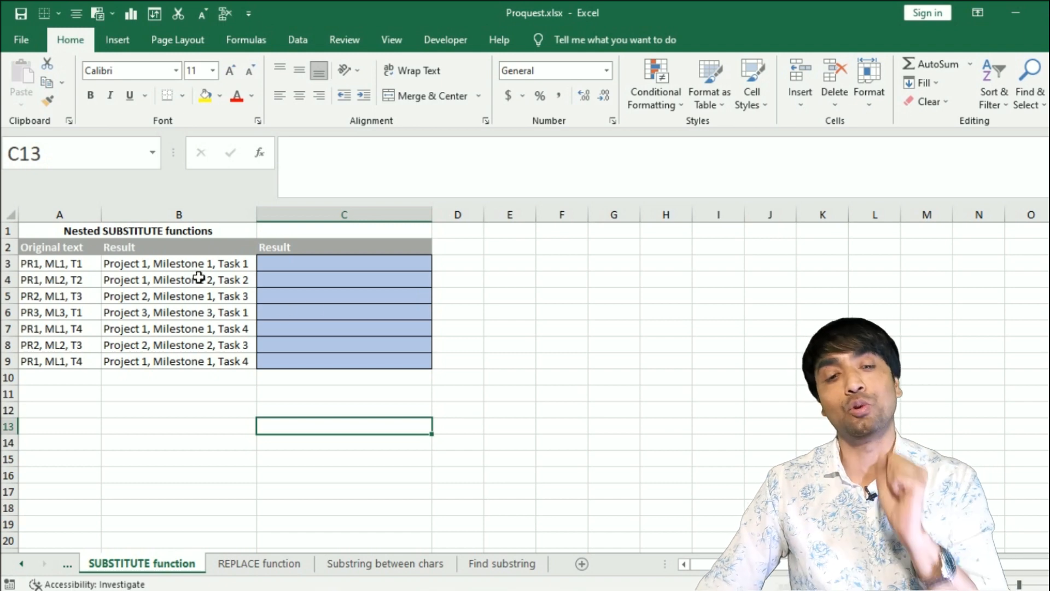
left_click(261, 565)
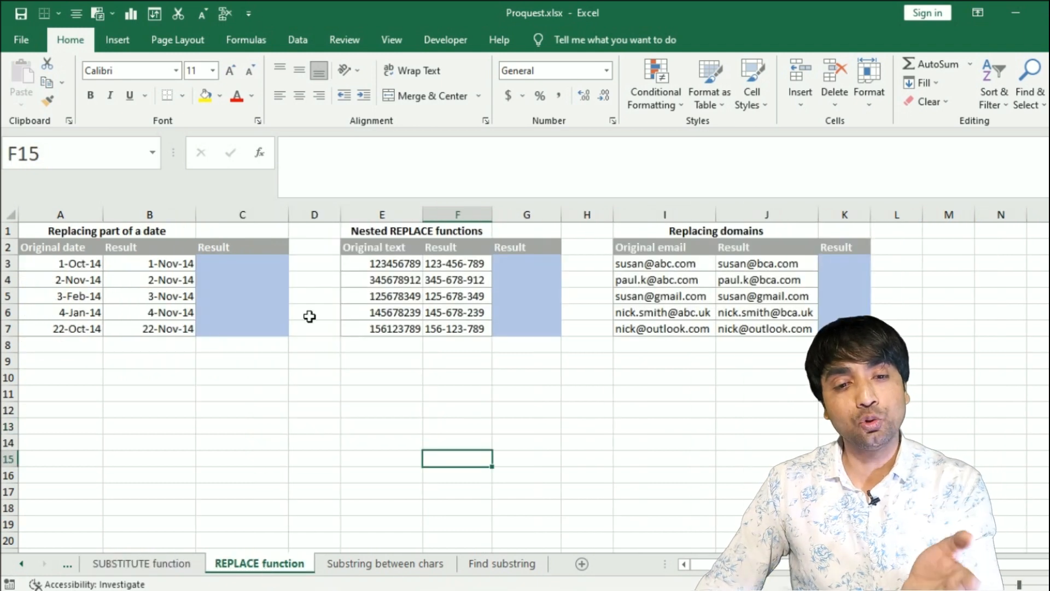